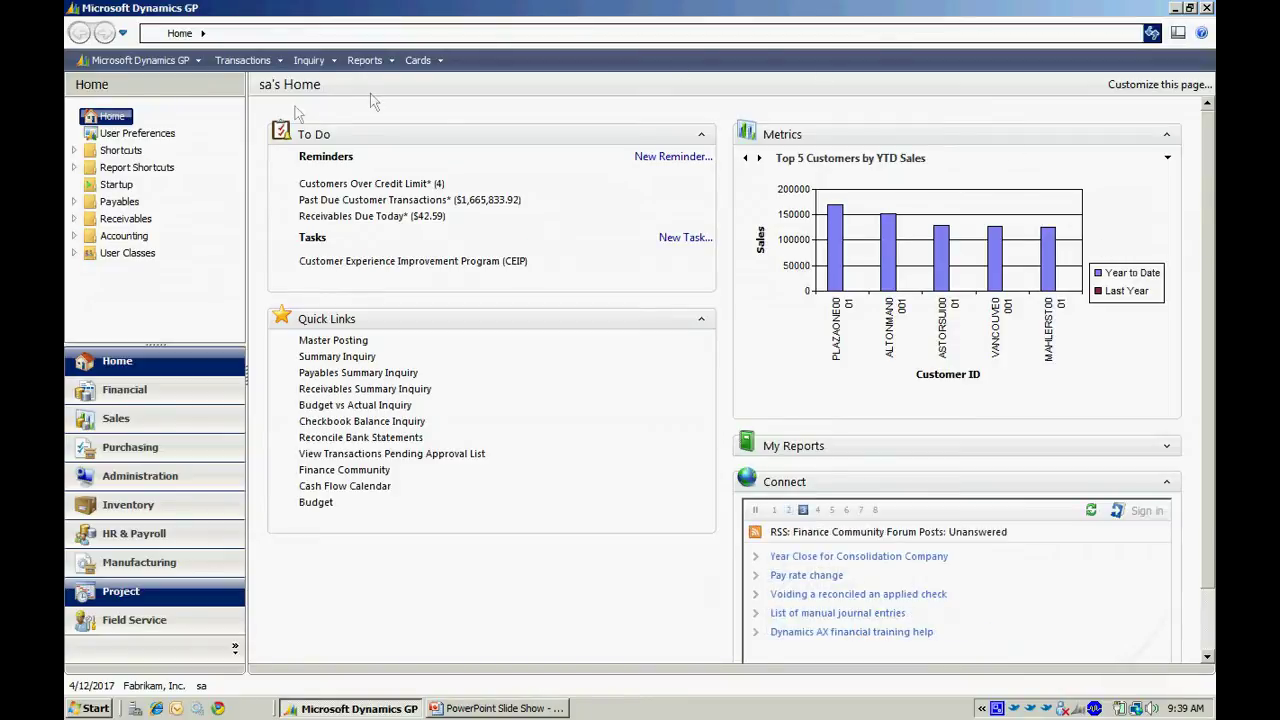
Bring up the Transactions menu on the home page to begin a sales entry.
click(243, 60)
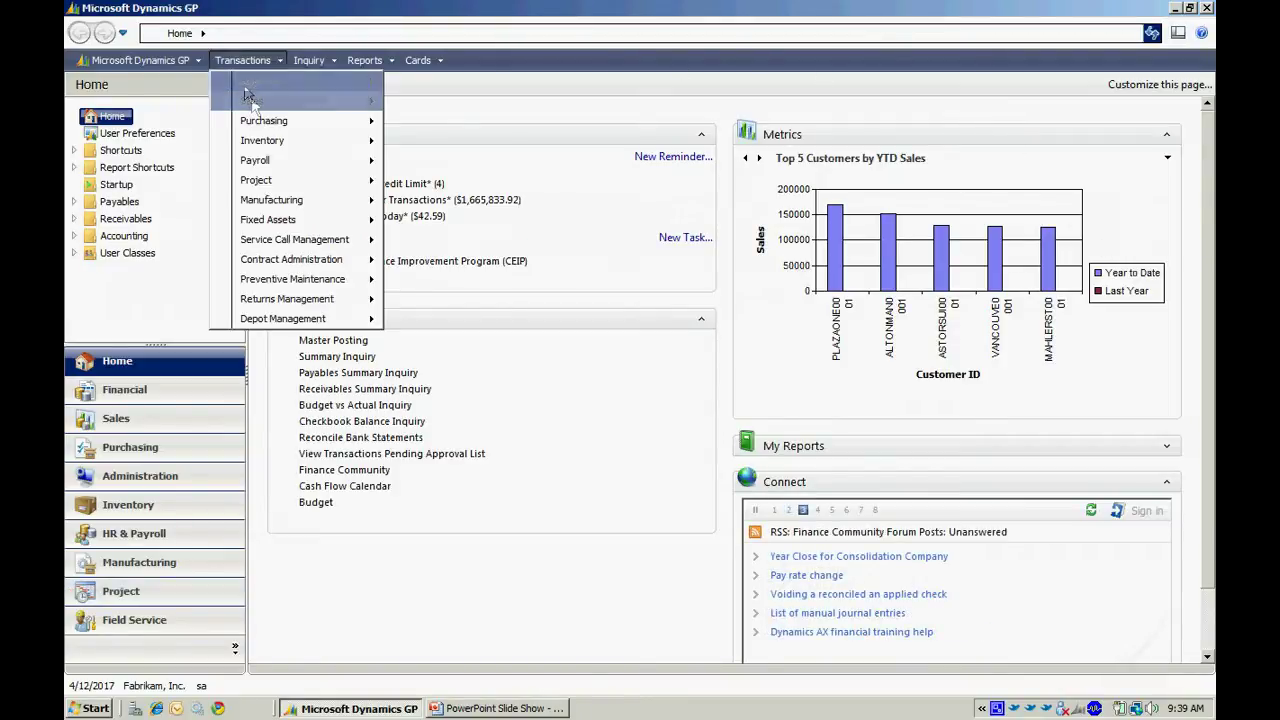
Start a new Order-type sales transaction and generate its document number.
mouse_move(262, 101)
click(407, 104)
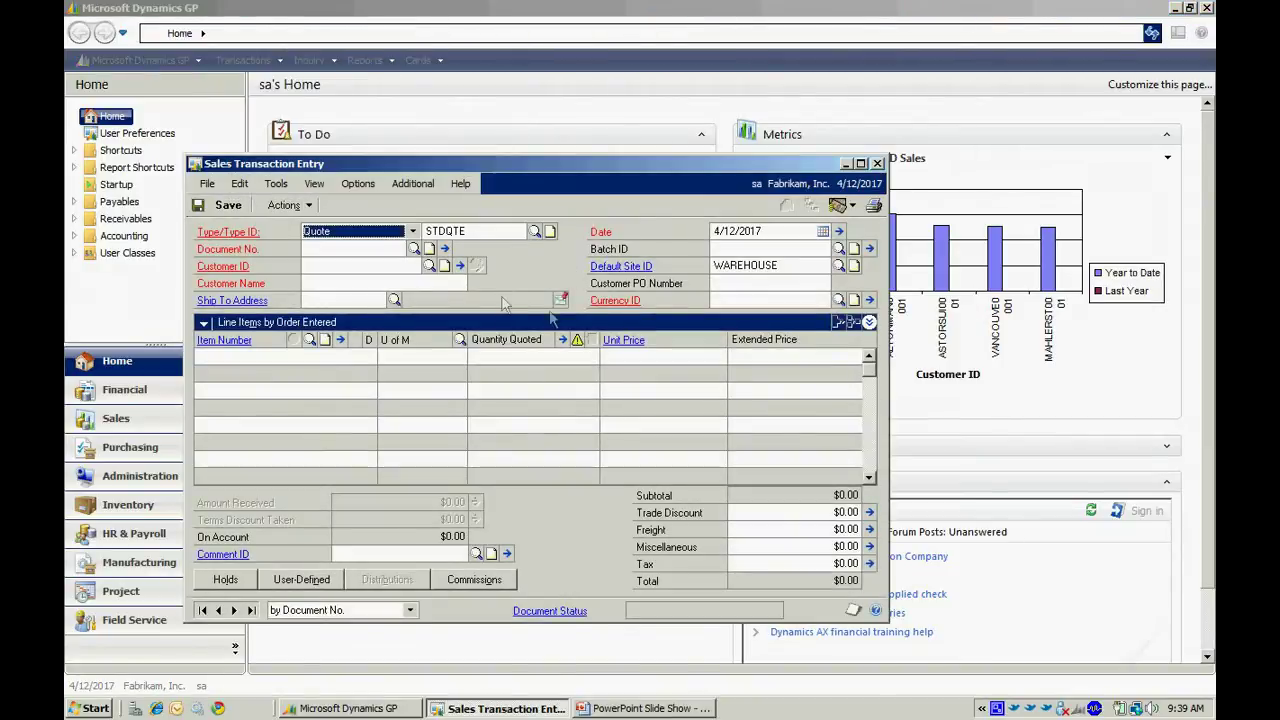
click(413, 232)
click(314, 260)
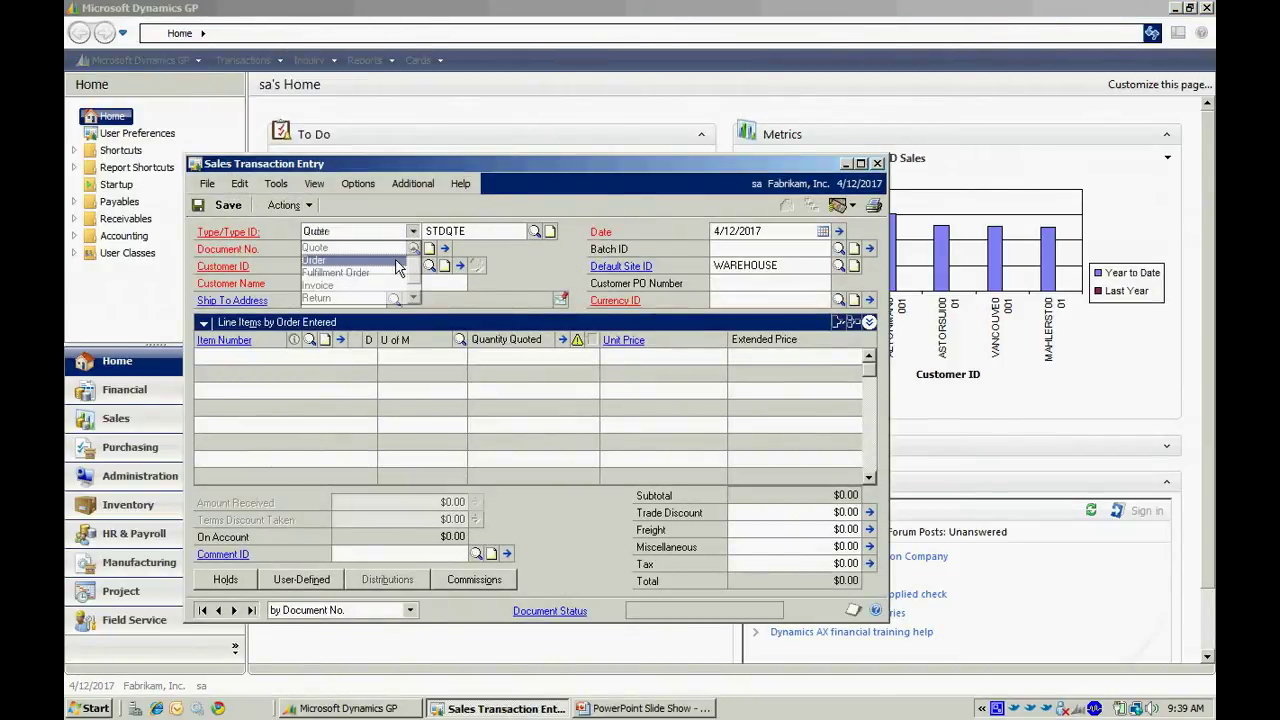
key(Tab)
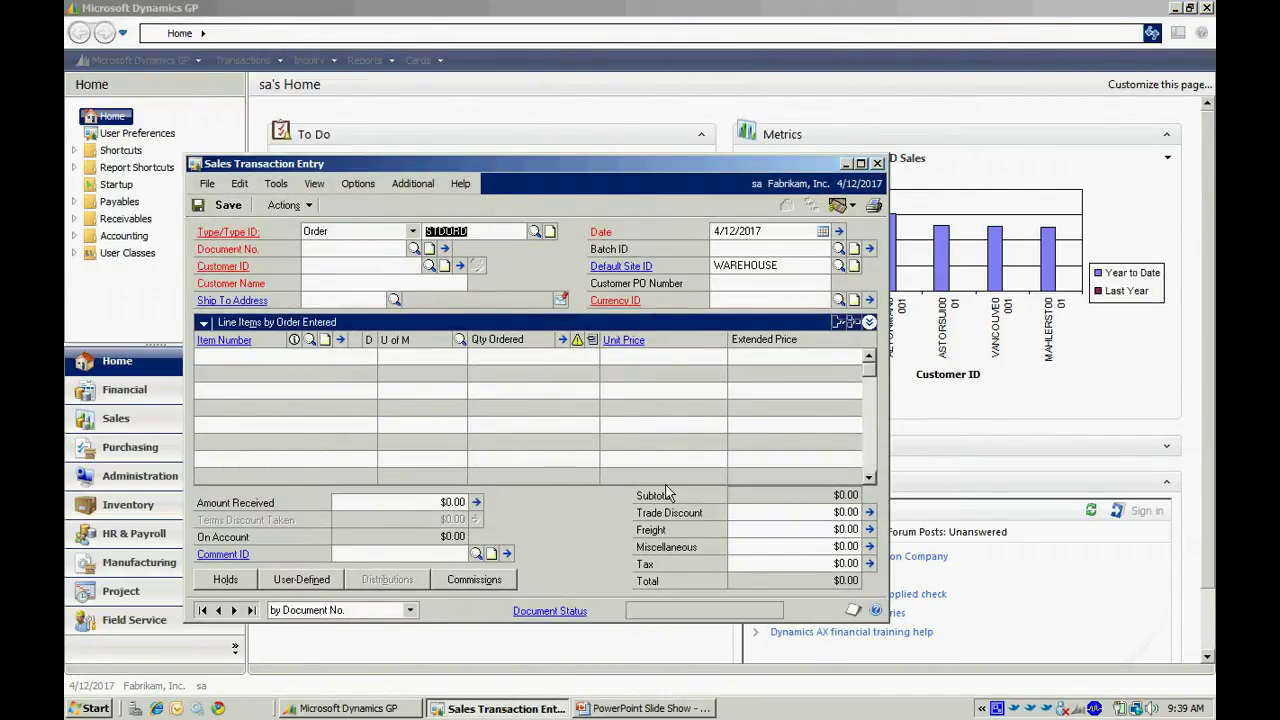
key(Tab)
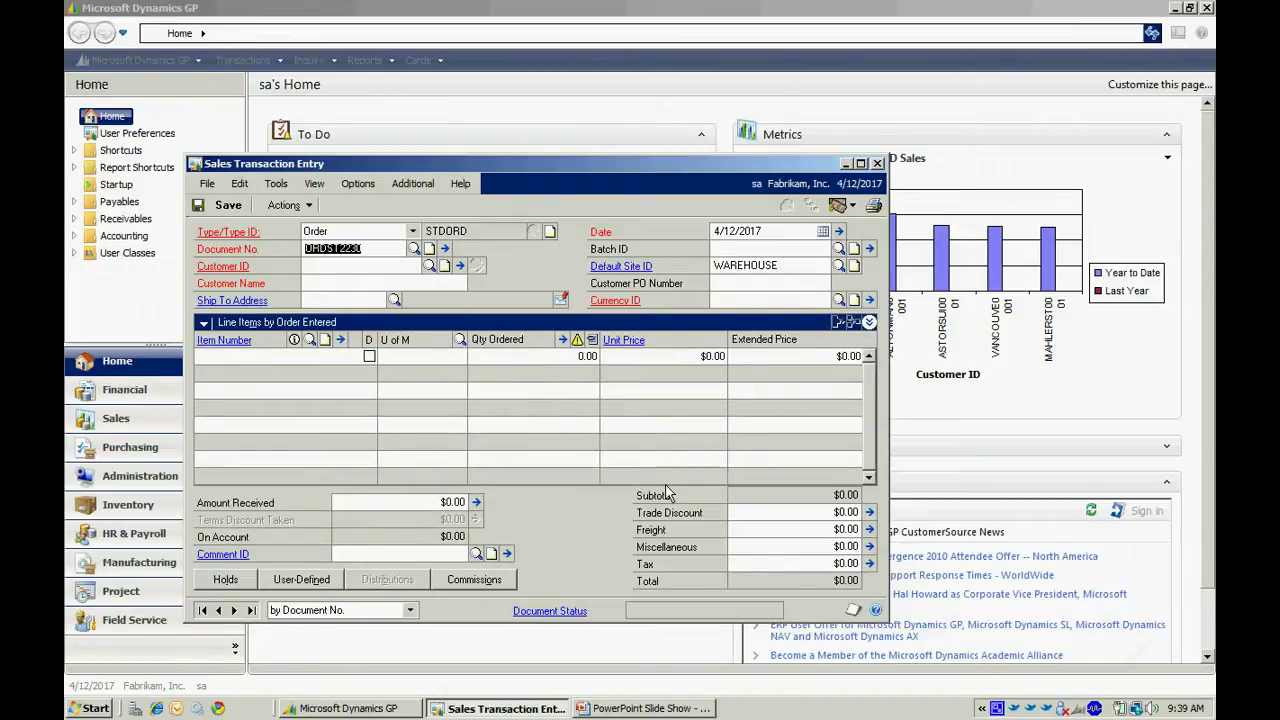
Assign customer Advanced Paper Co. and batch STEVE, and bring up the customer's details.
key(Tab)
click(429, 265)
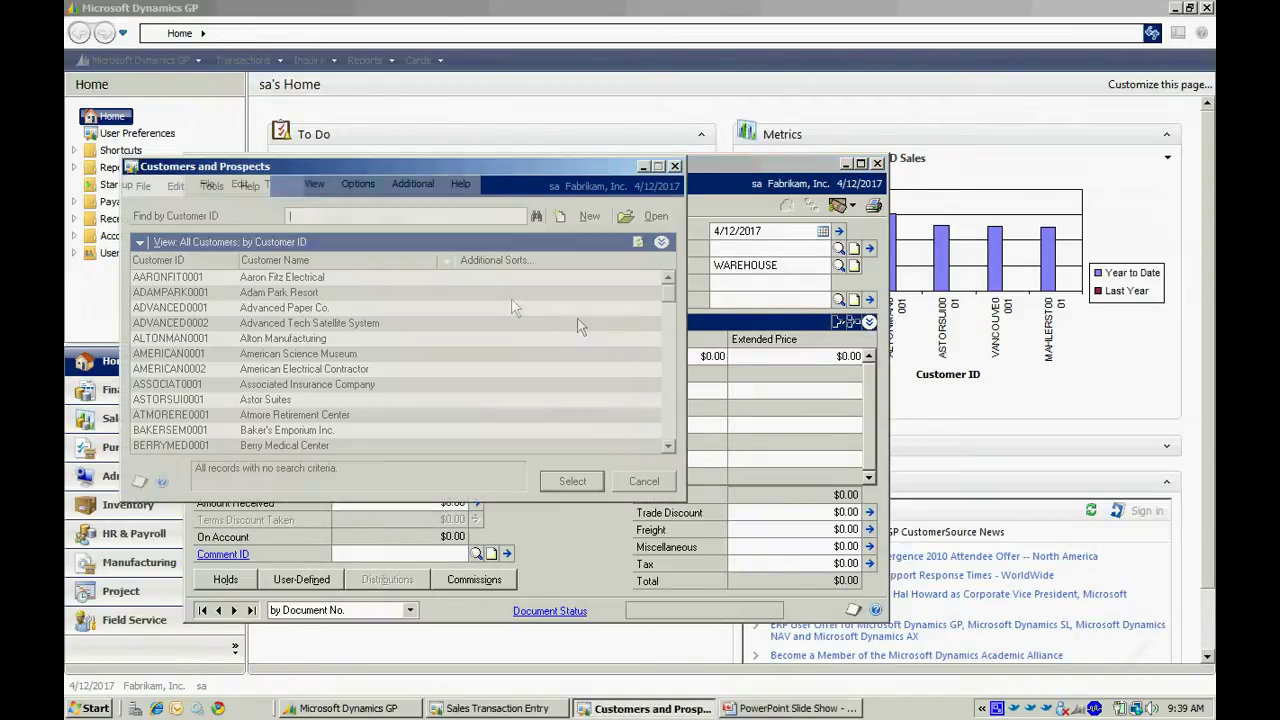
double_click(315, 308)
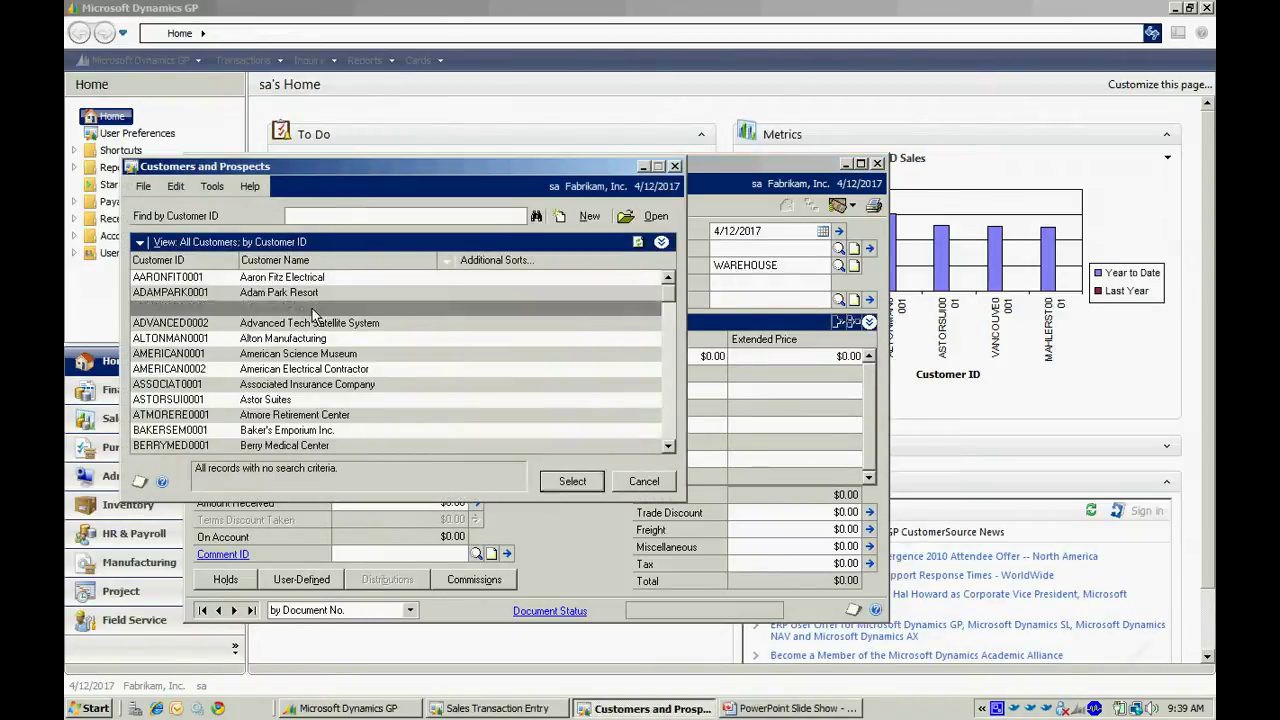
key(Tab)
key(Tab)
key(Tab)
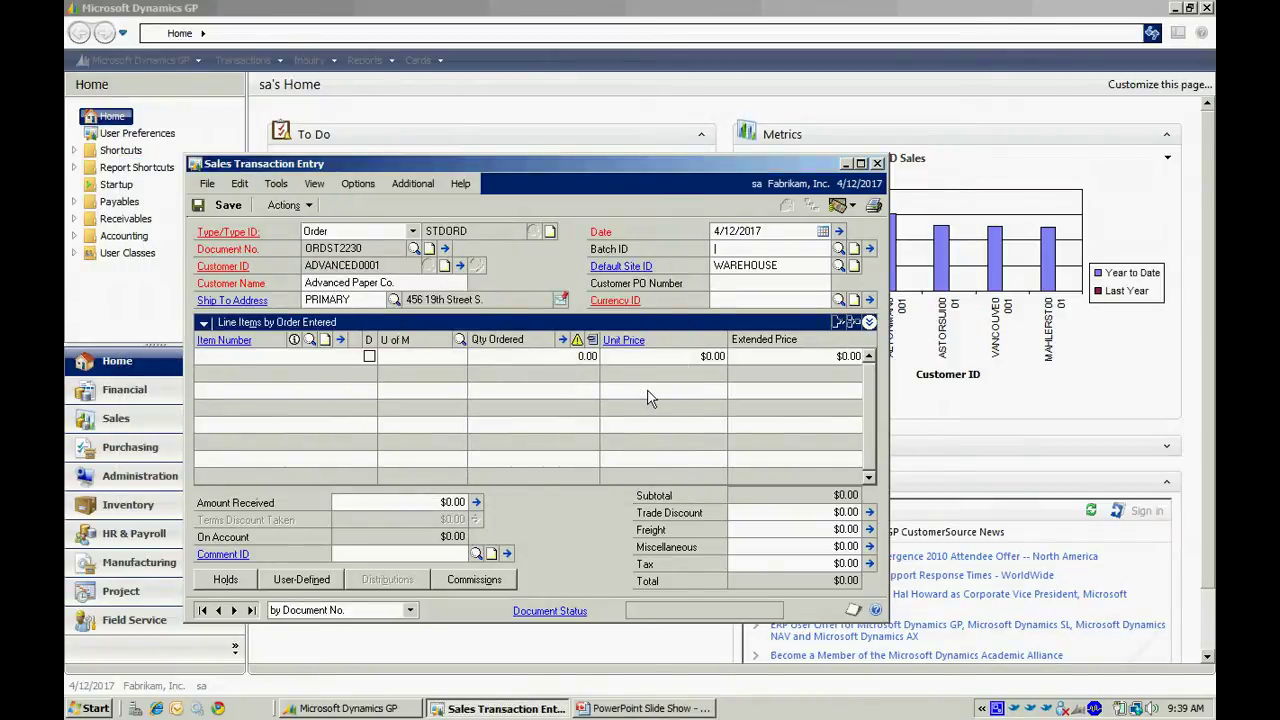
text(STEVE)
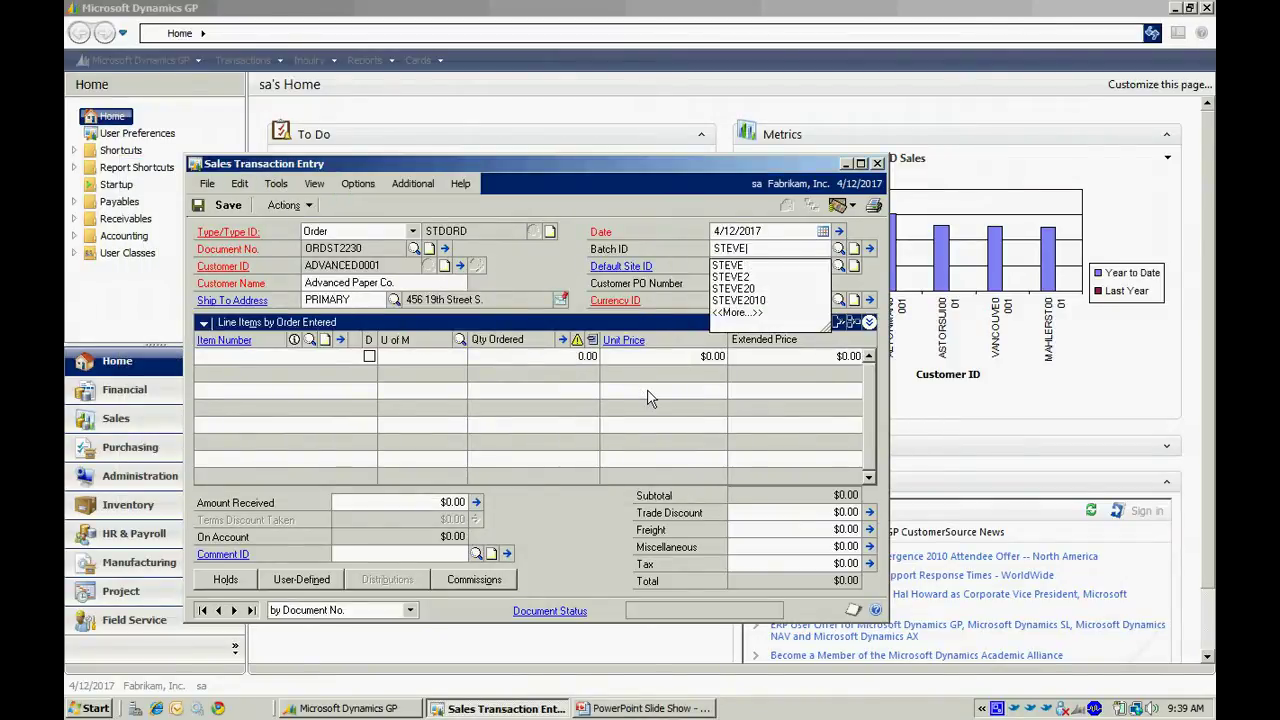
key(Tab)
key(Tab)
key(Tab)
key(Tab)
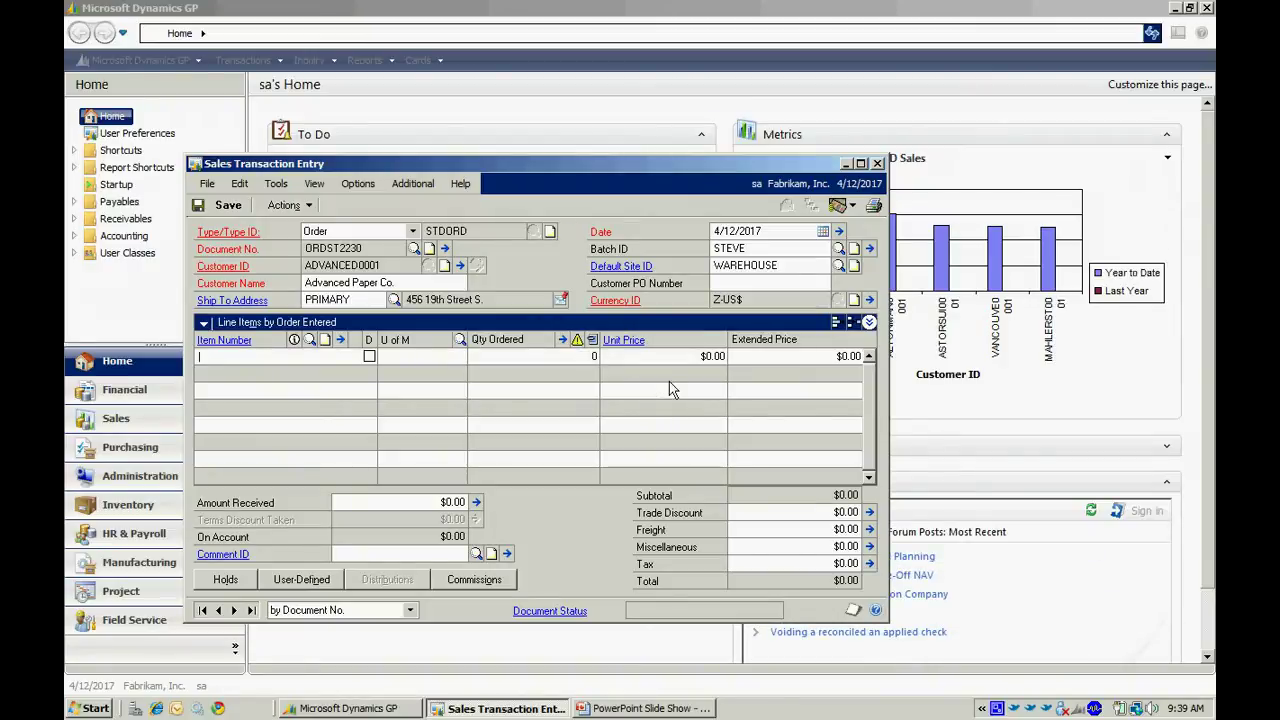
click(460, 266)
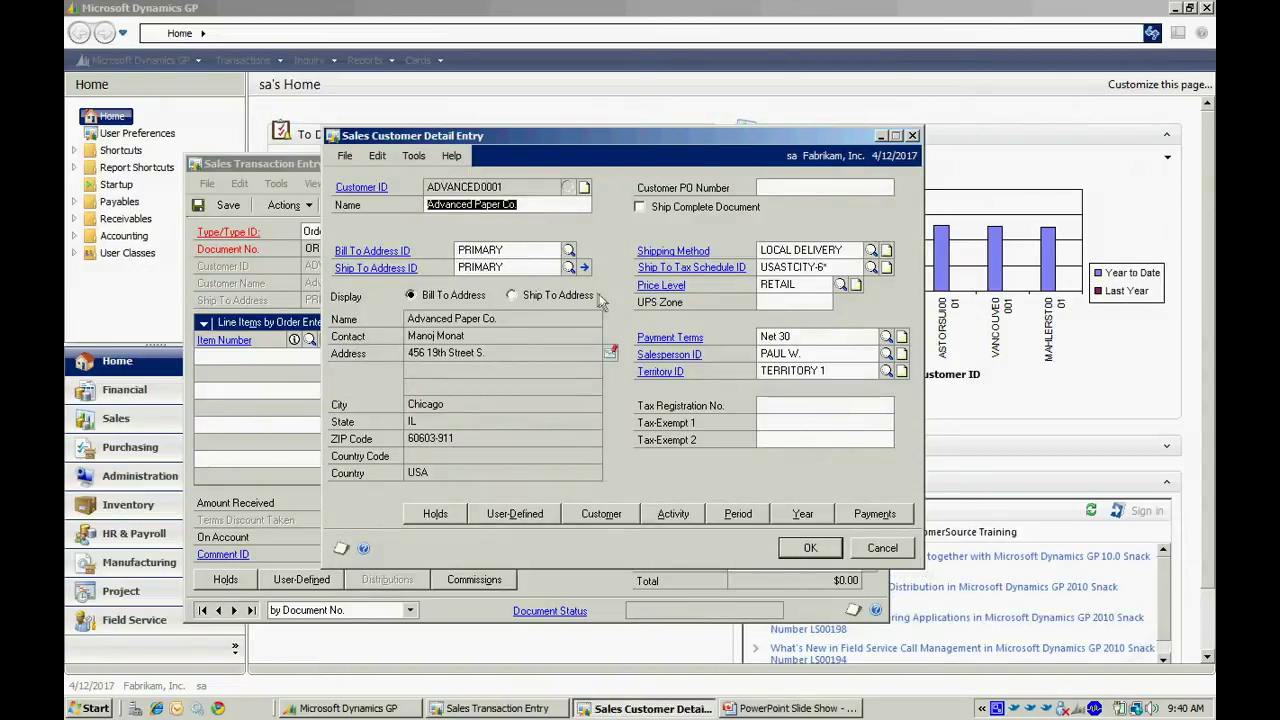
Add 'Suite 200' to line 2 of the ship-to address, check payments, and return to the order.
click(513, 296)
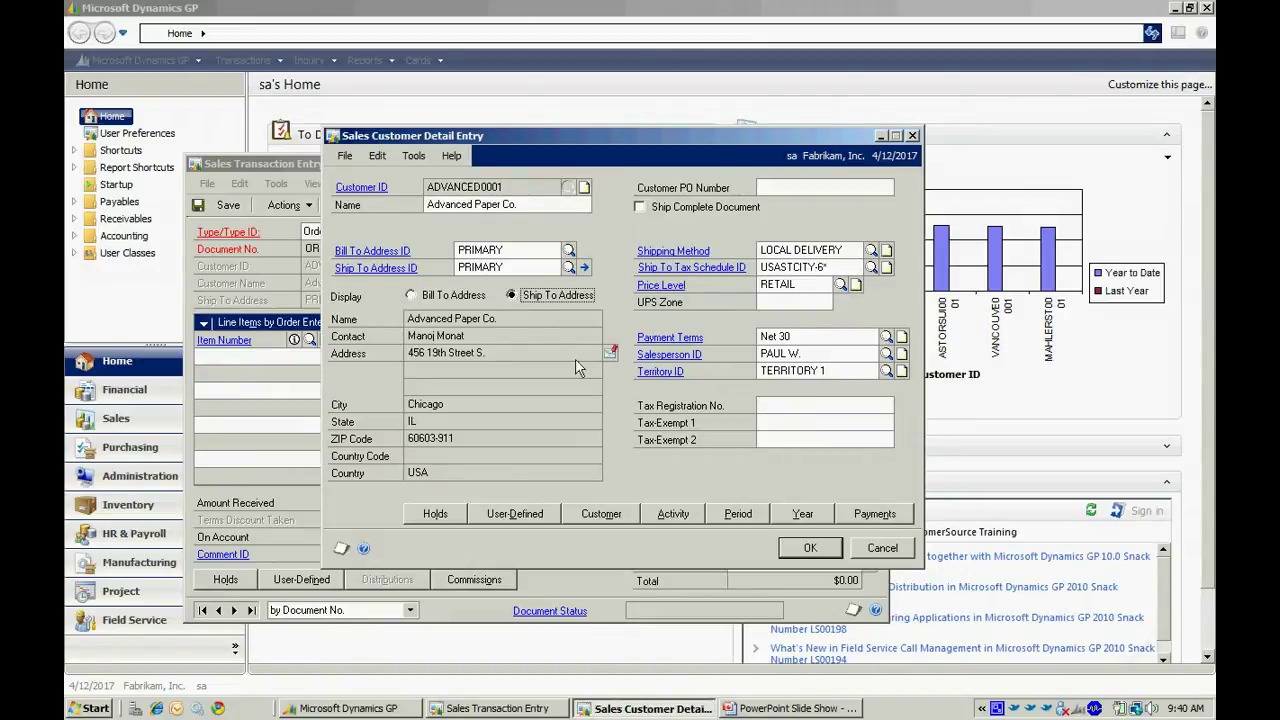
click(586, 268)
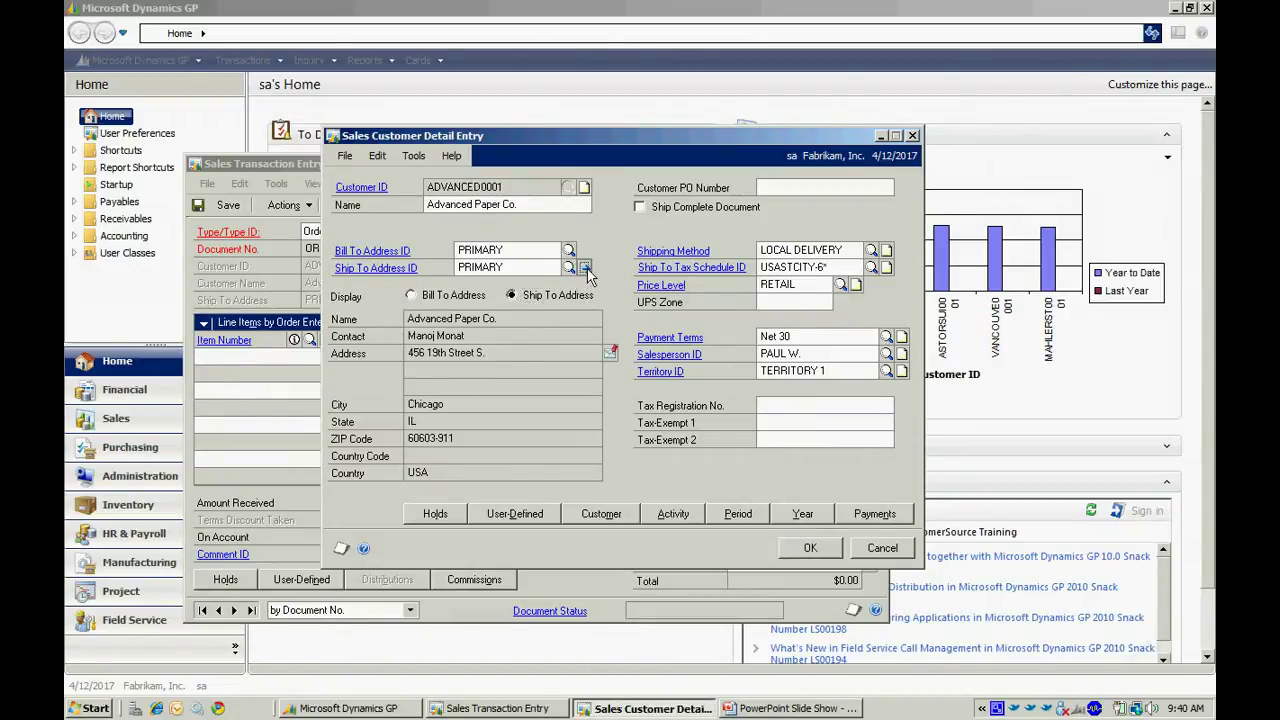
click(292, 322)
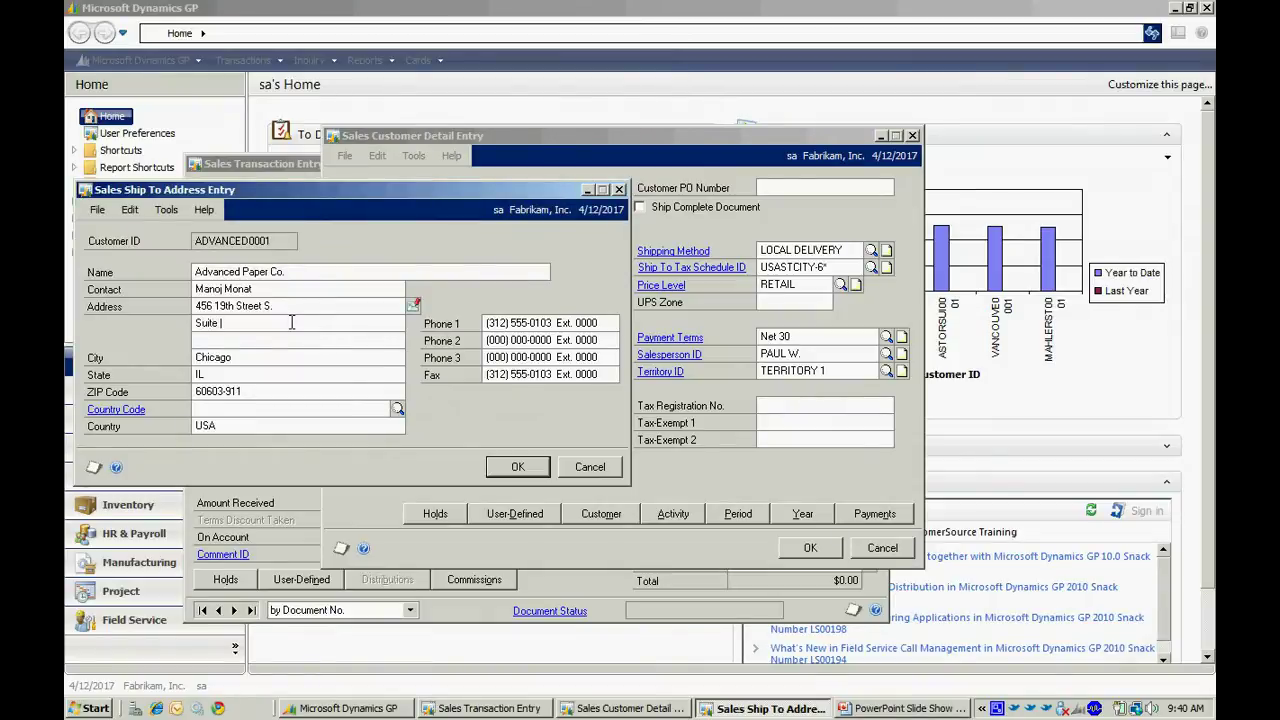
text(Suite 200)
click(517, 466)
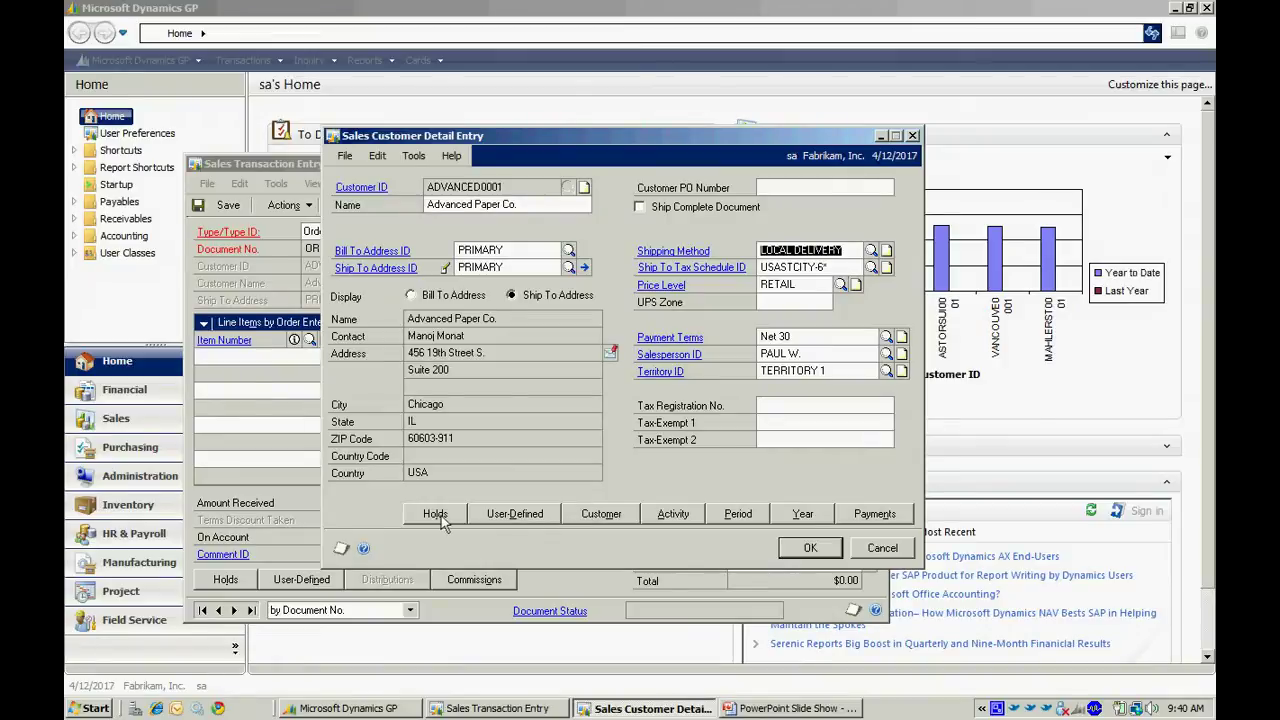
click(875, 514)
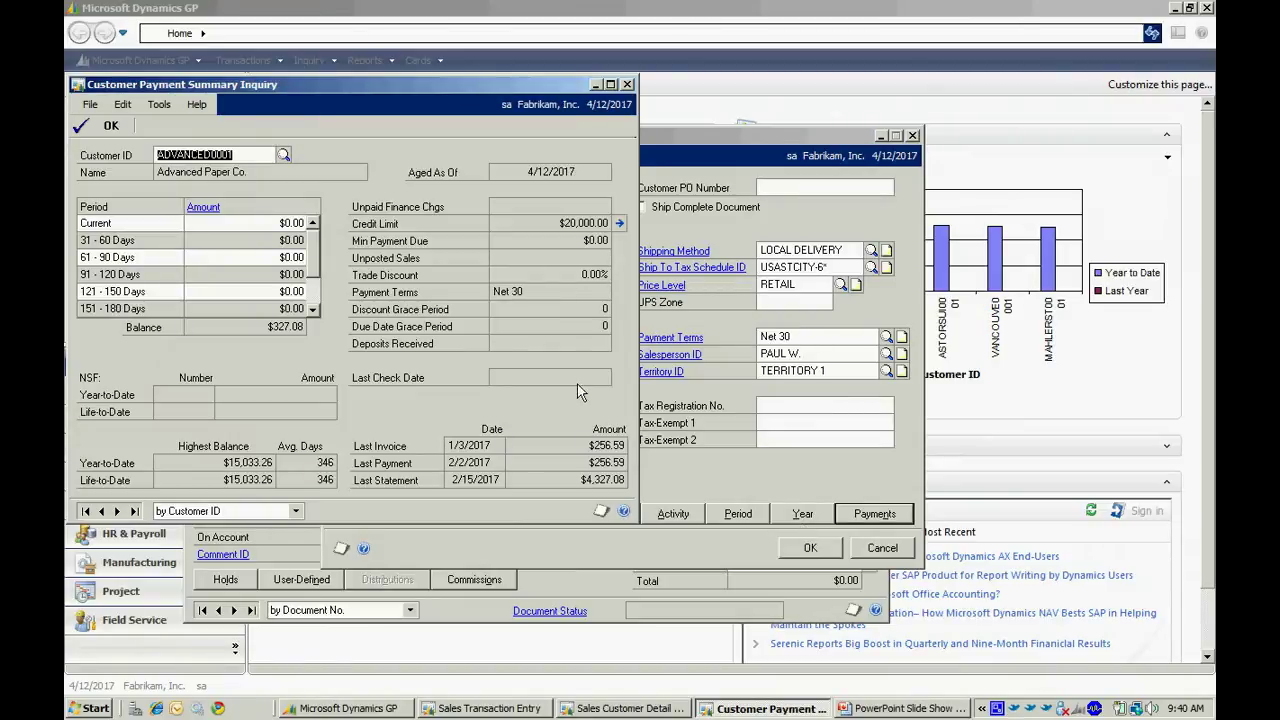
click(810, 547)
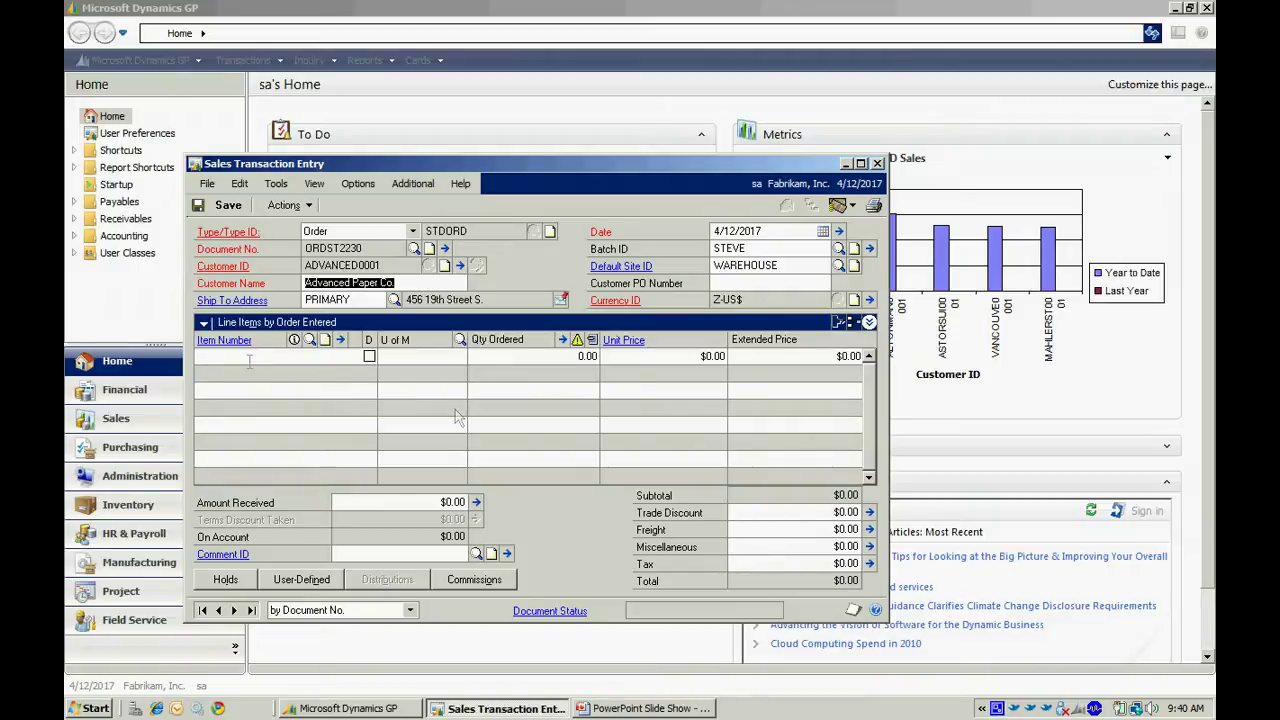
Enter order lines ACCS-CRD-12WH quantity 1 and ACCS-CRD-25BK quantity 200.
click(200, 355)
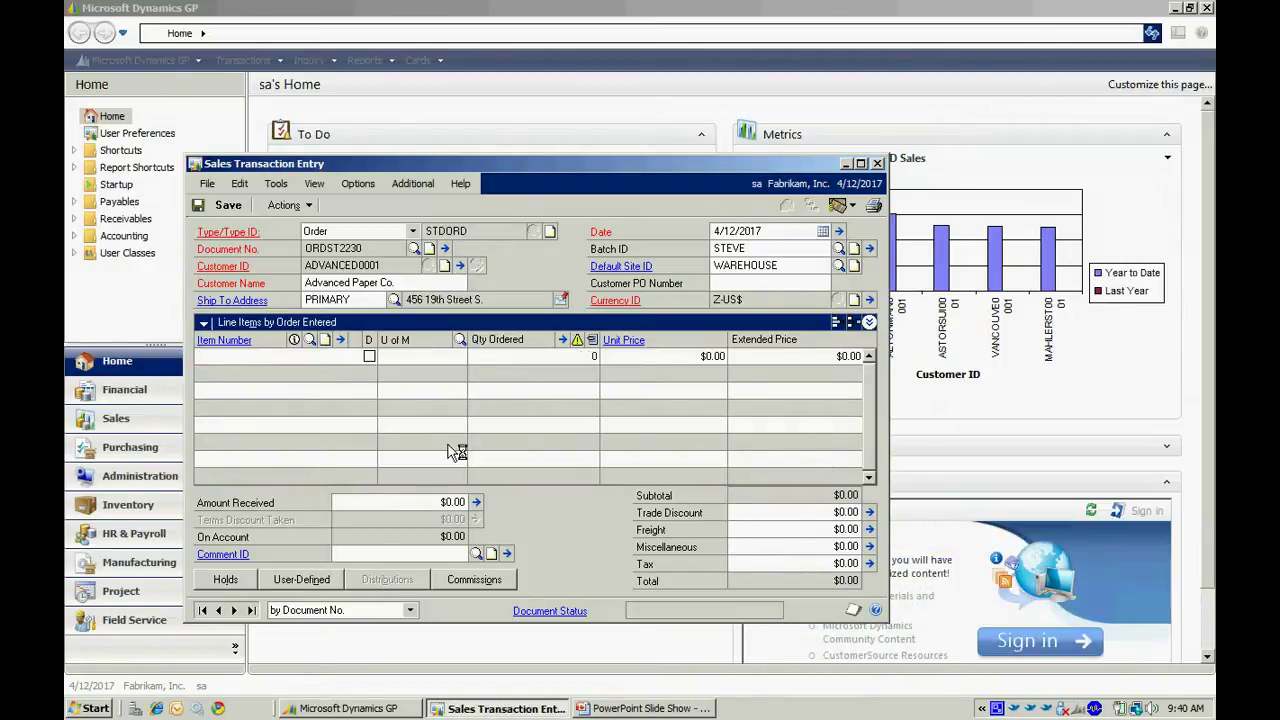
text(AC)
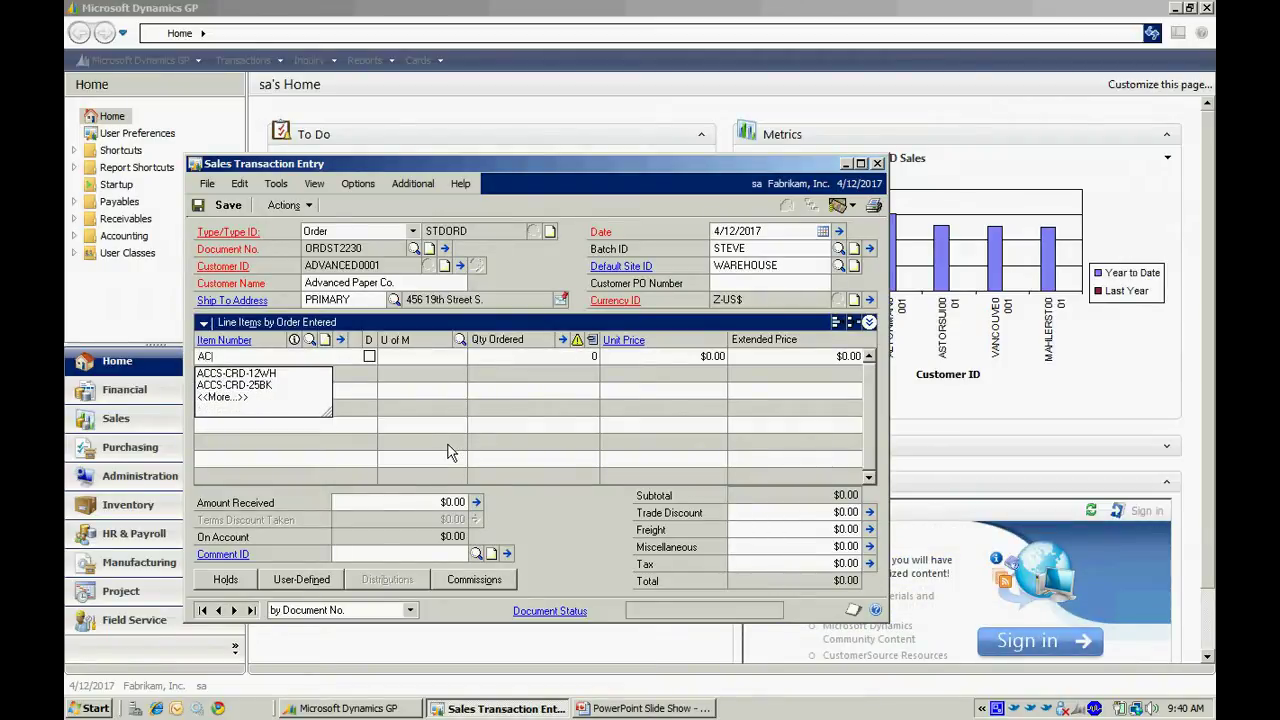
key(Tab)
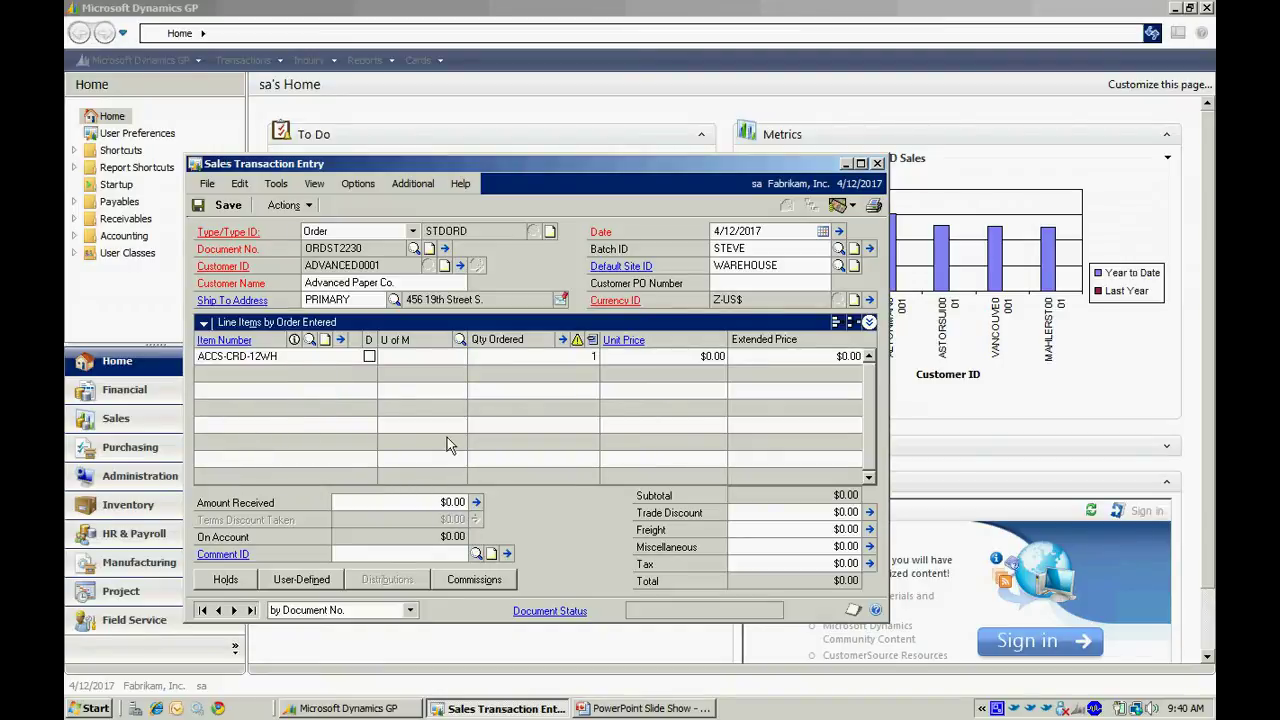
text(1)
key(Tab)
key(Tab)
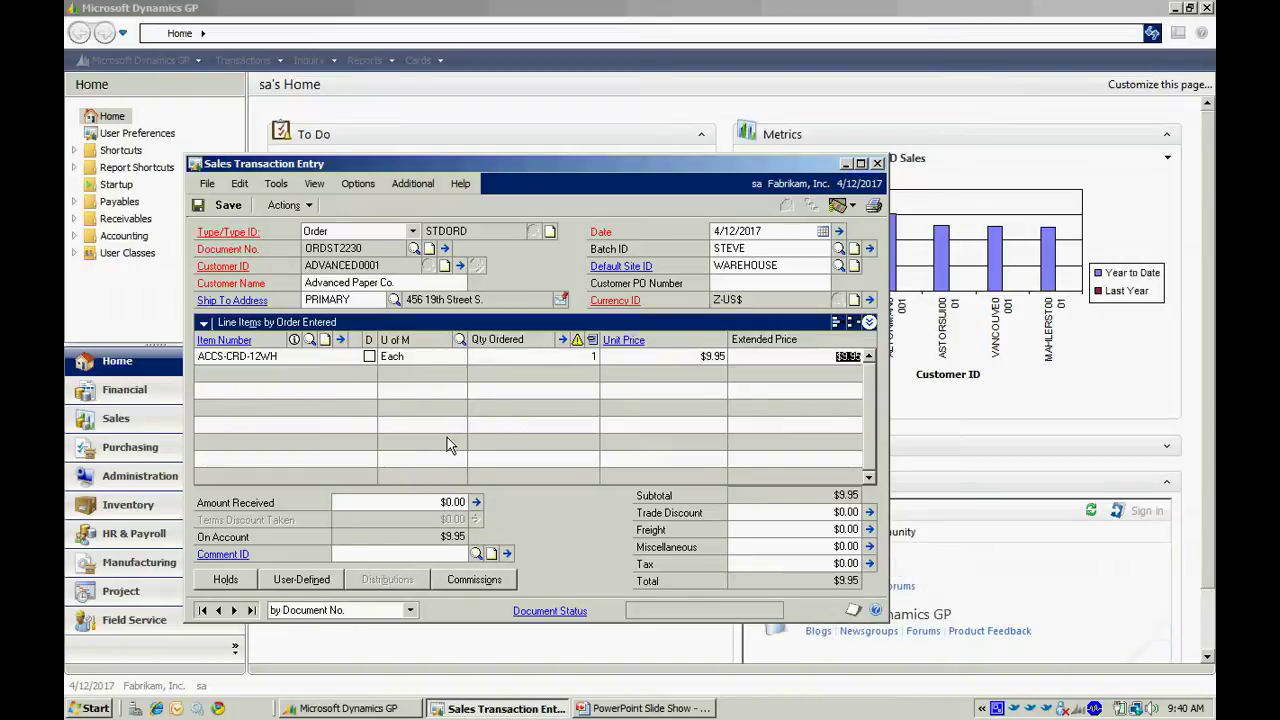
key(Tab)
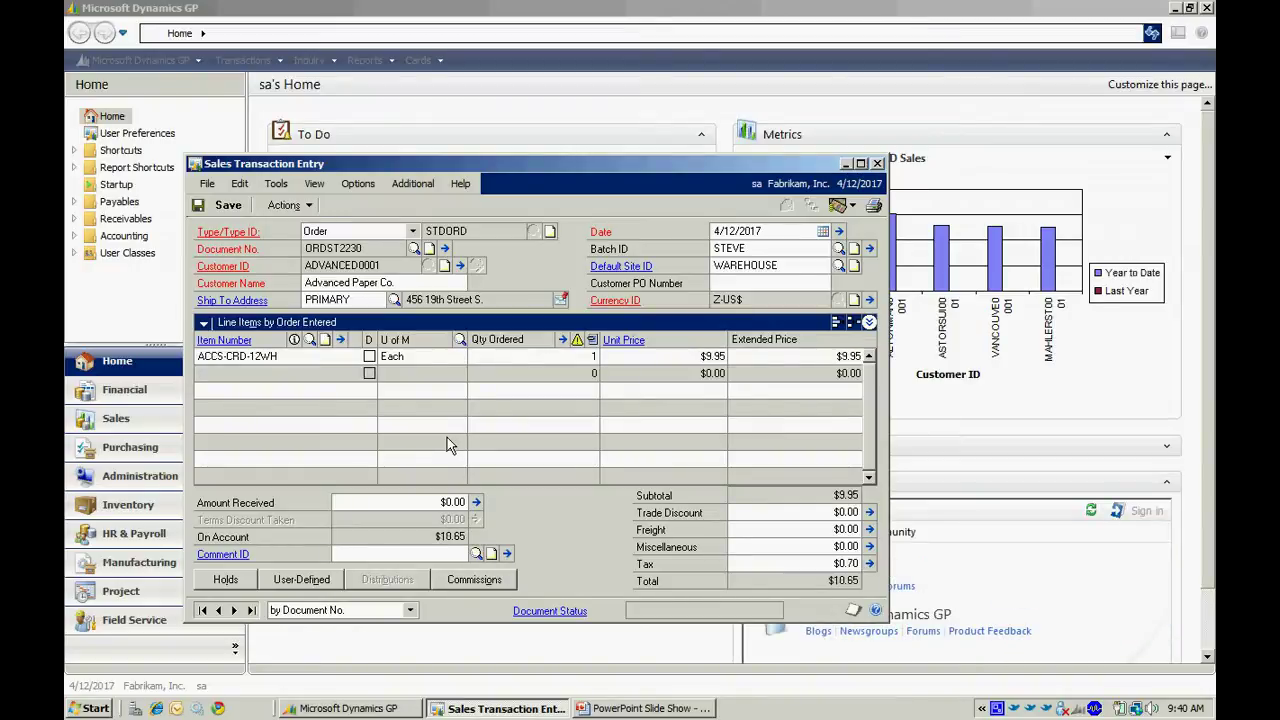
text(AC)
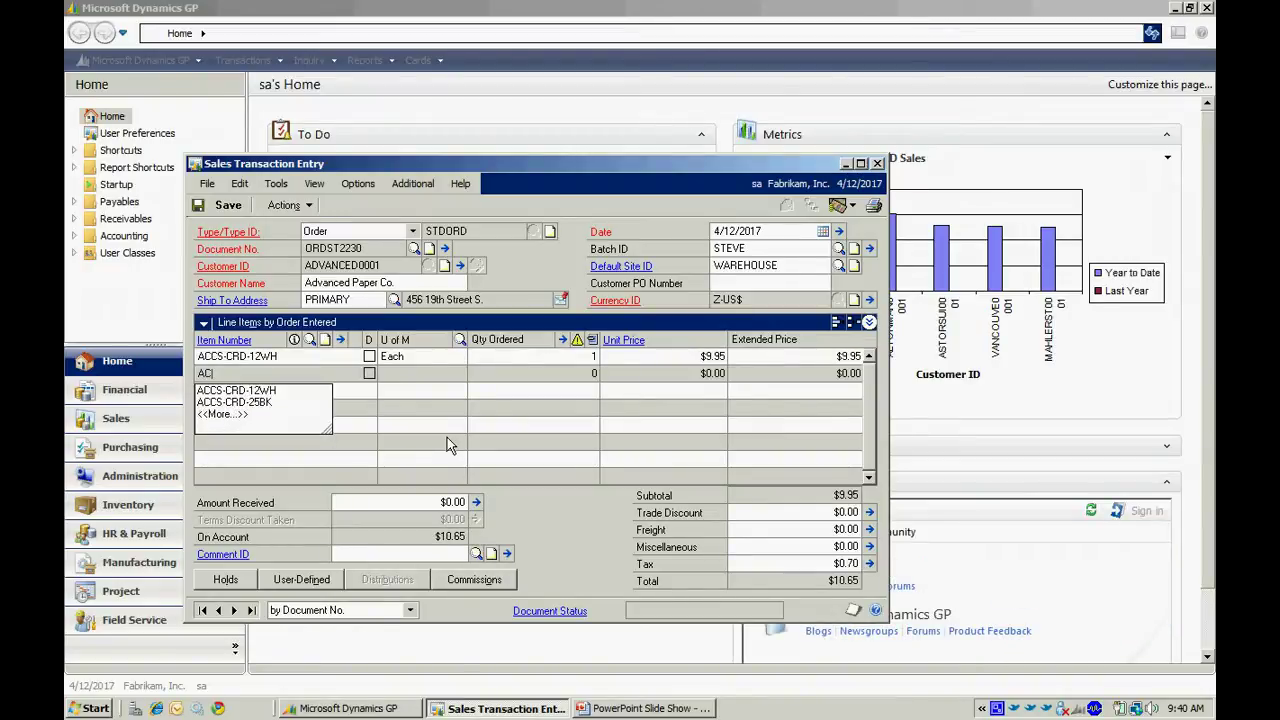
click(249, 401)
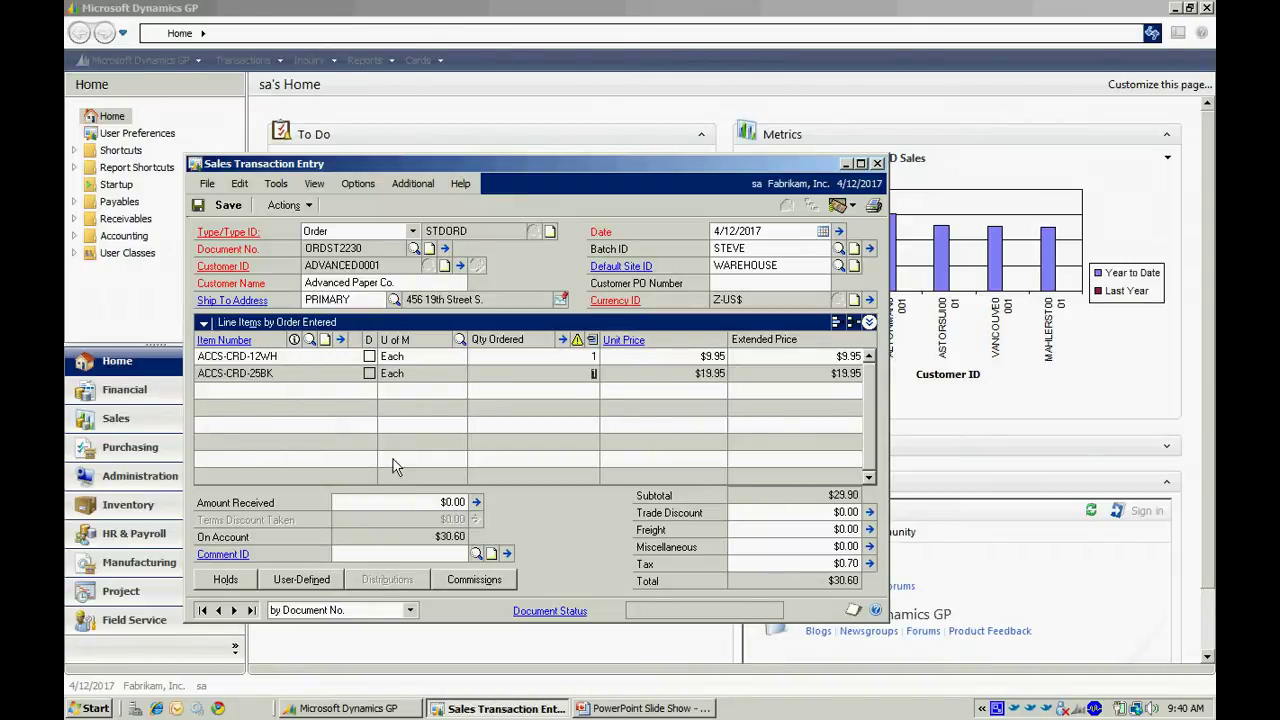
text(200)
key(Tab)
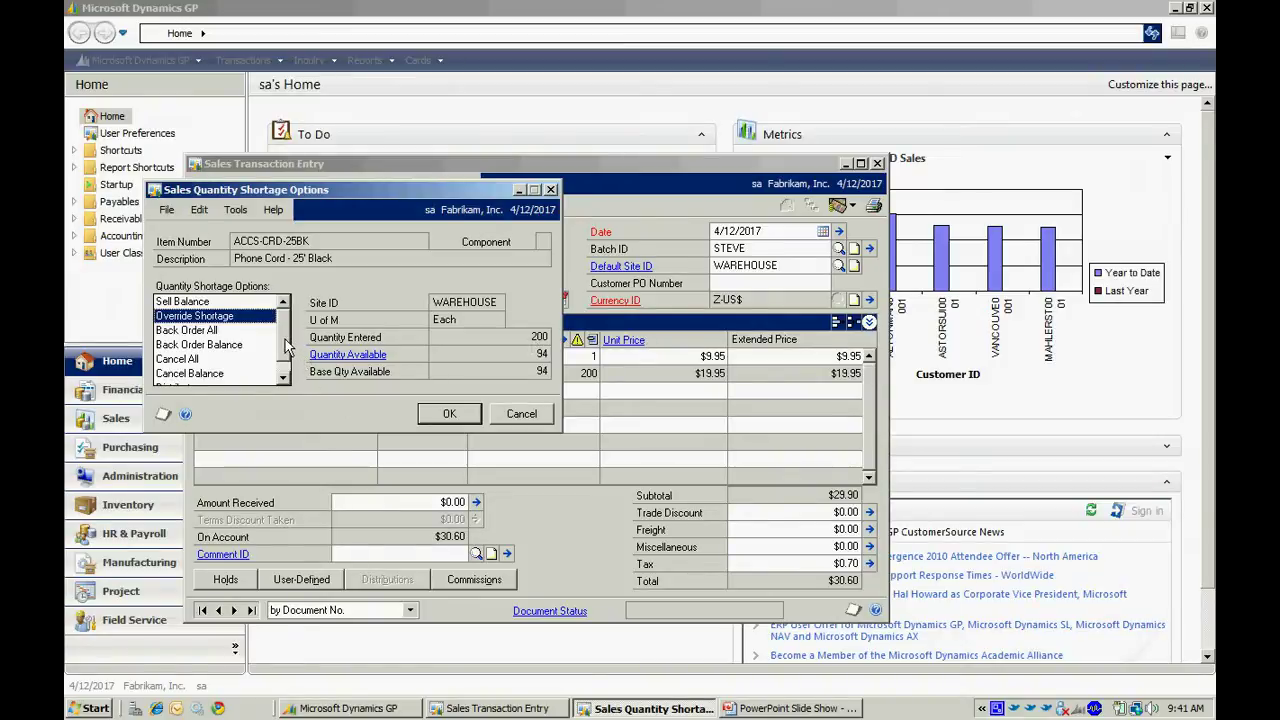
Back order the phone cord quantity beyond the 94 available.
scroll(286, 342, down, 1)
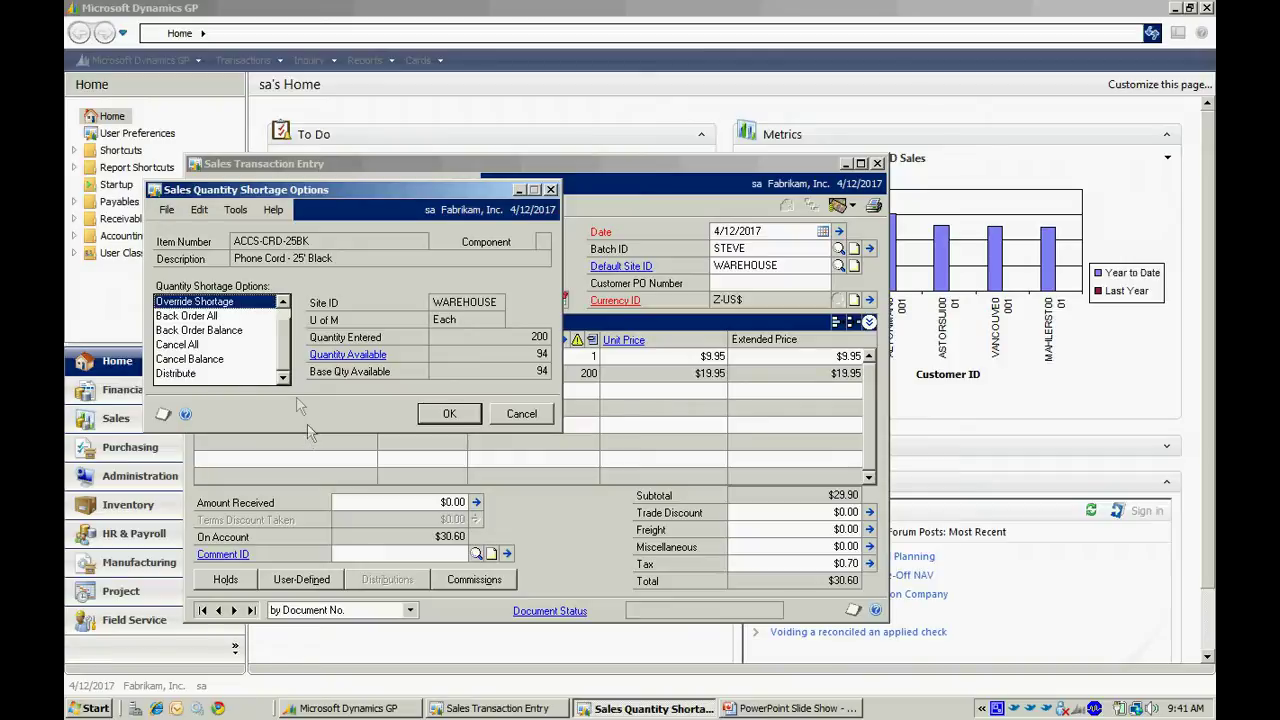
click(210, 330)
click(433, 417)
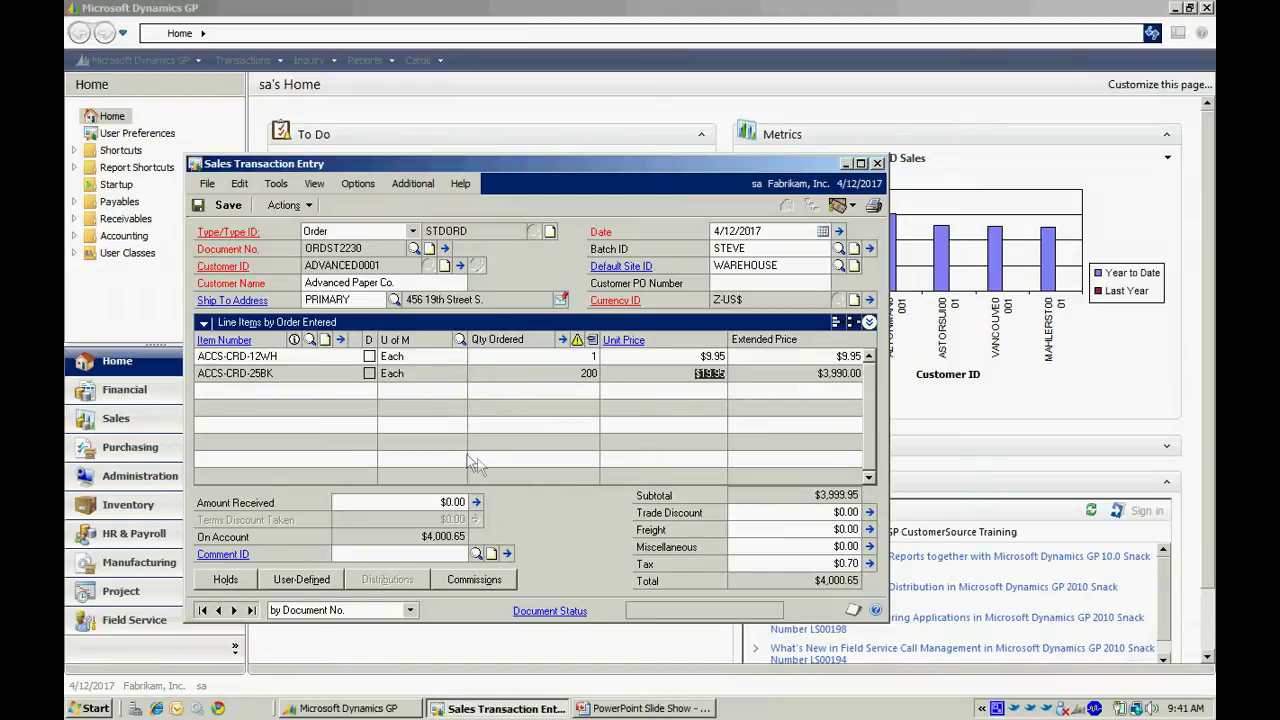
Show both order lines and open Sales Item Detail Entry for the ACCS-CRD-25BK line.
click(869, 322)
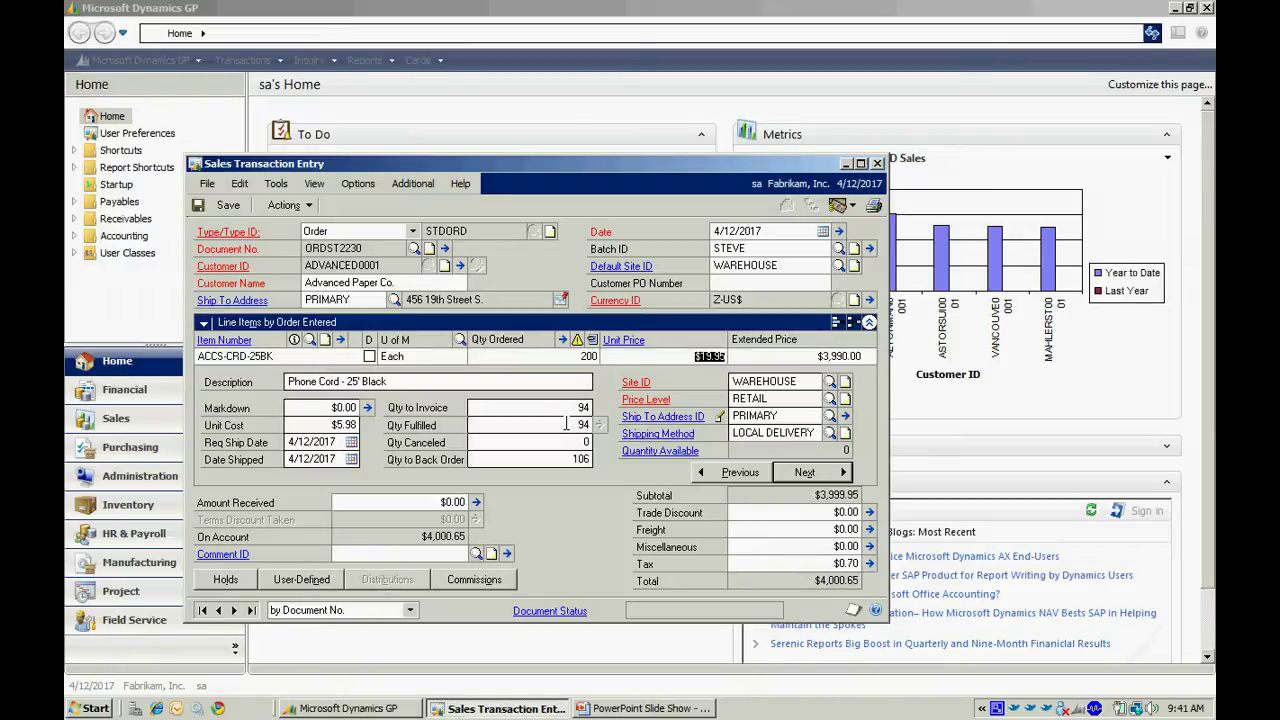
click(869, 323)
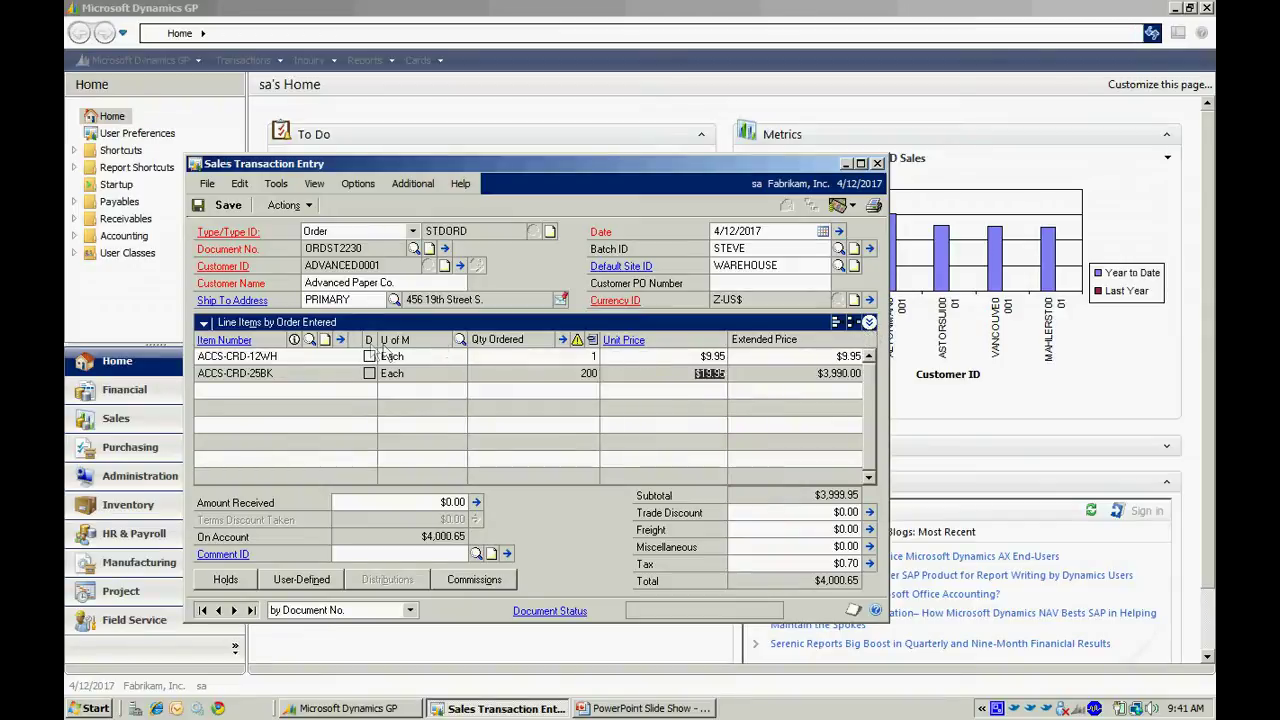
click(340, 342)
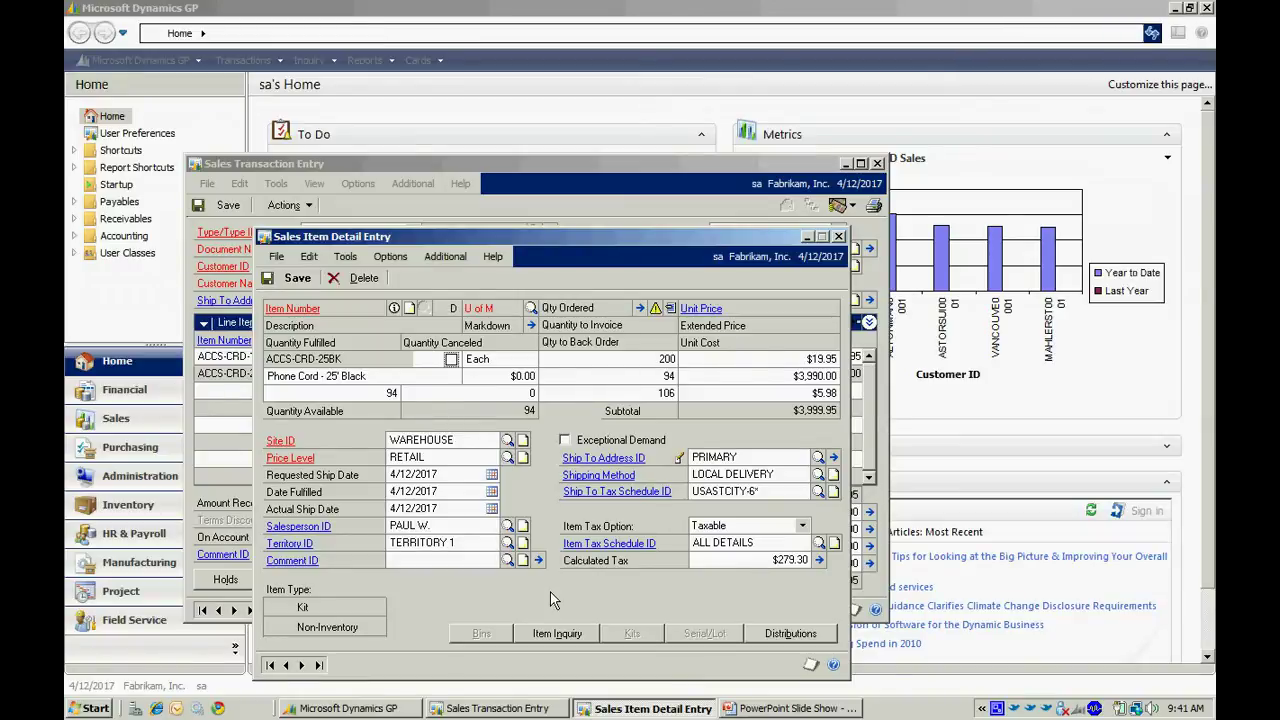
Review the order's empty user-defined fields without changes, then save order ORDST2230.
key(Escape)
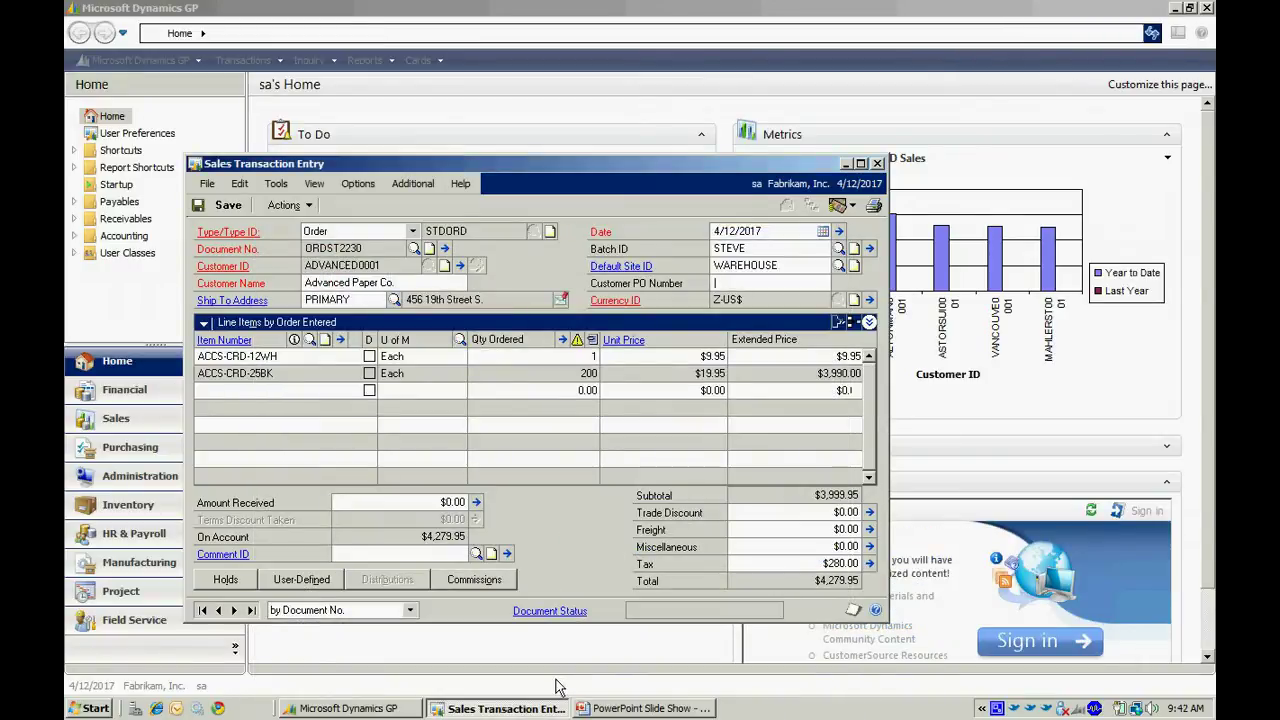
click(300, 580)
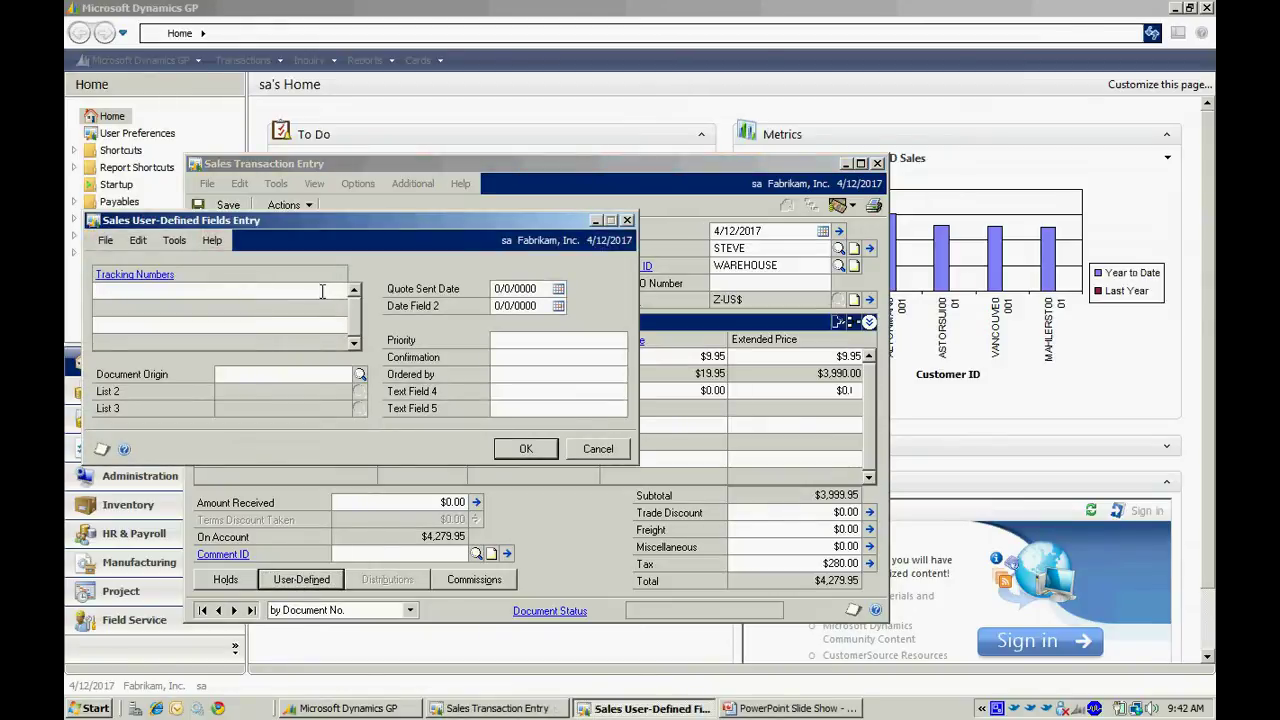
click(322, 291)
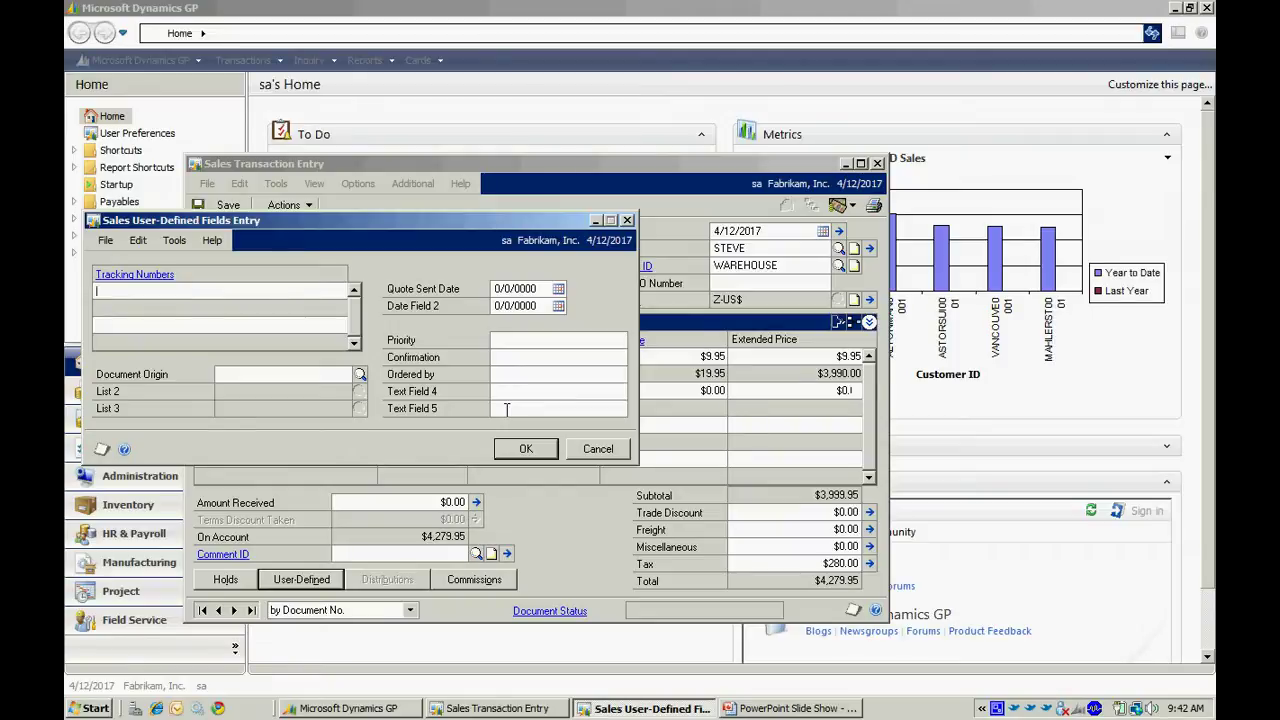
click(596, 449)
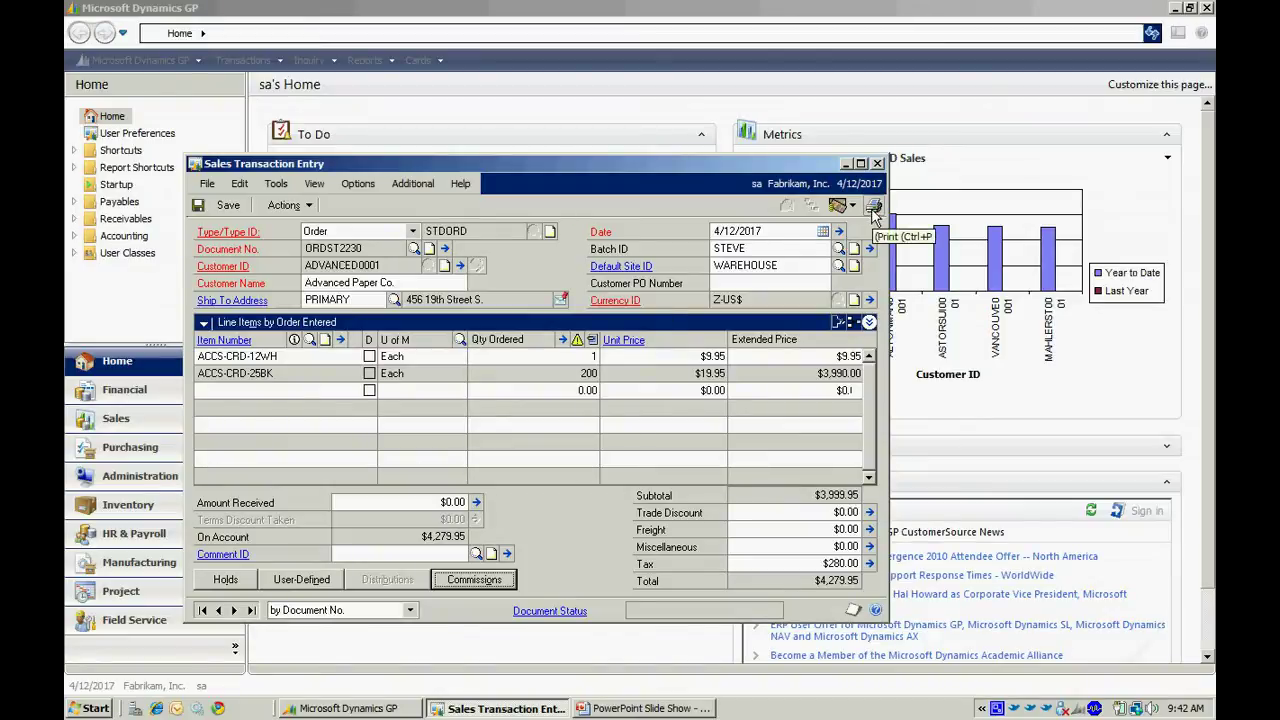
click(214, 204)
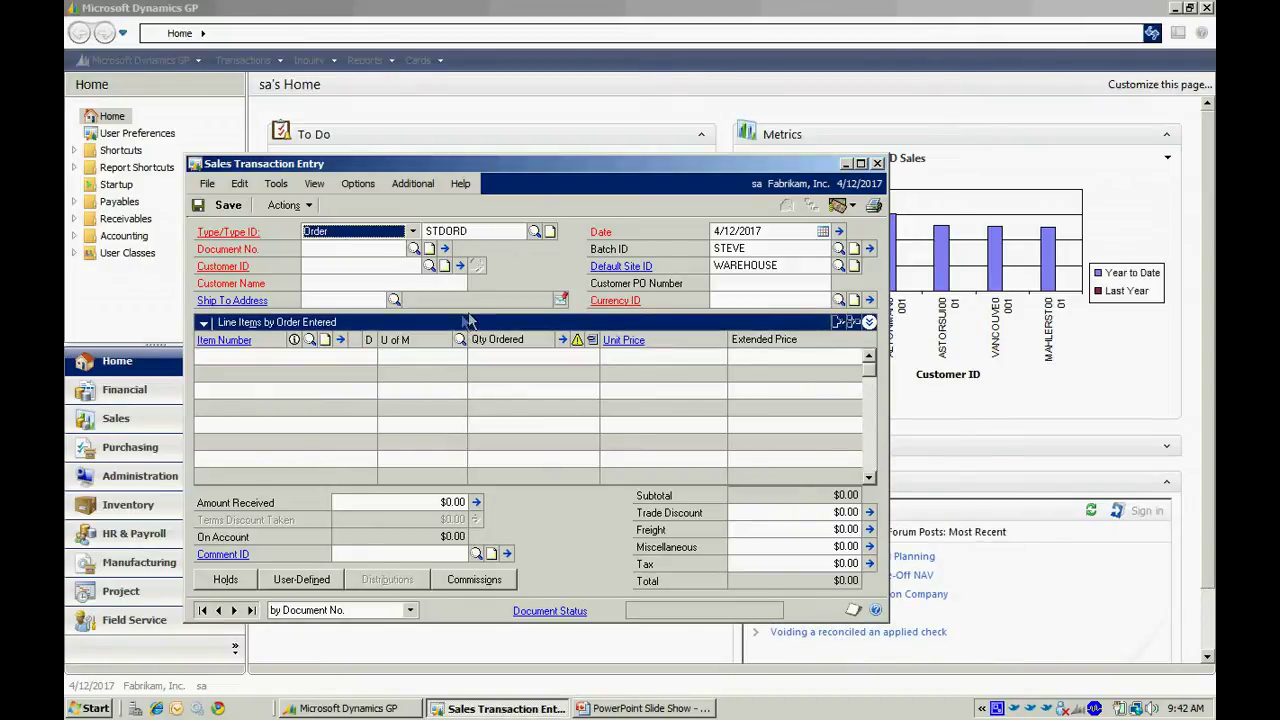
Reopen saved order ORDST2230 from the document number lookup.
click(414, 249)
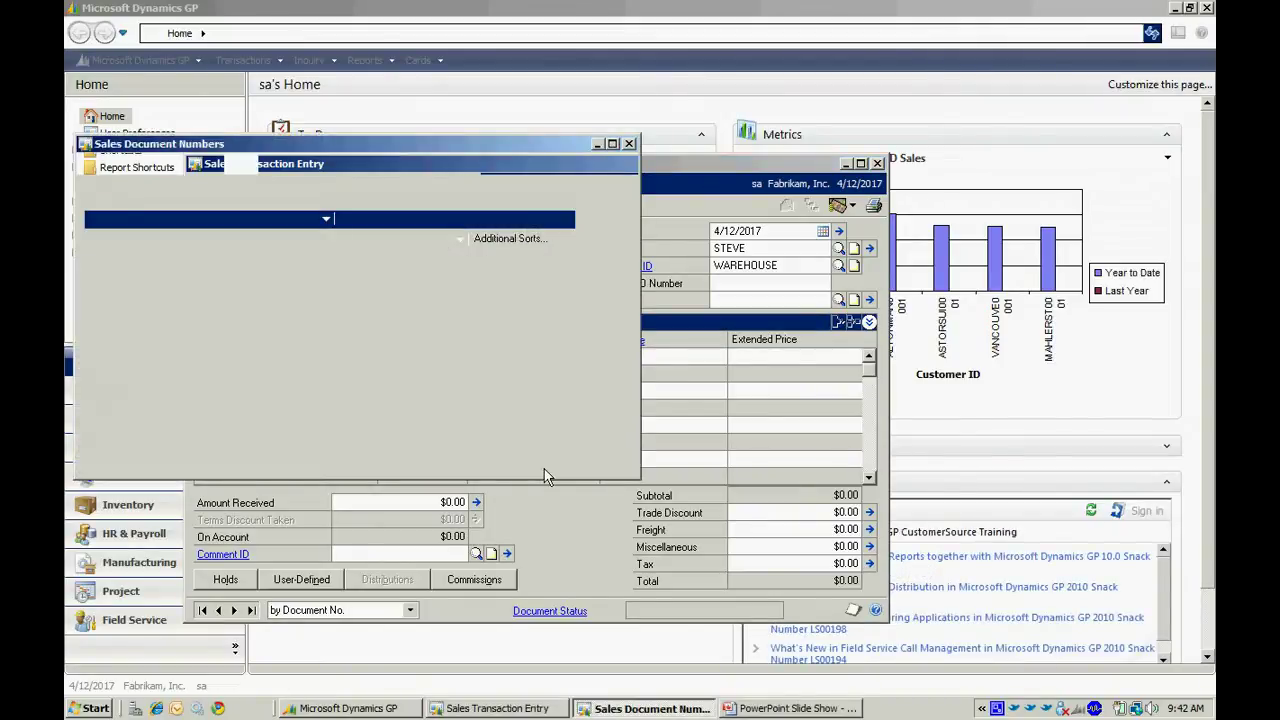
double_click(401, 255)
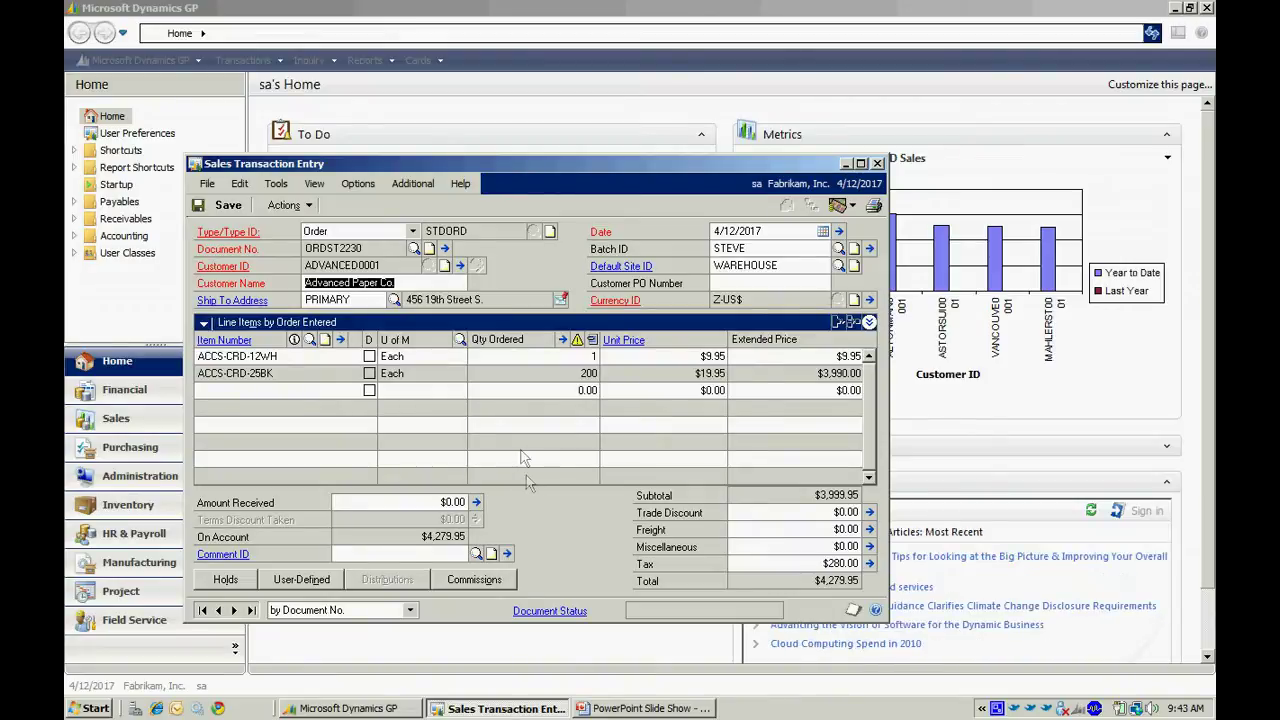
click(284, 206)
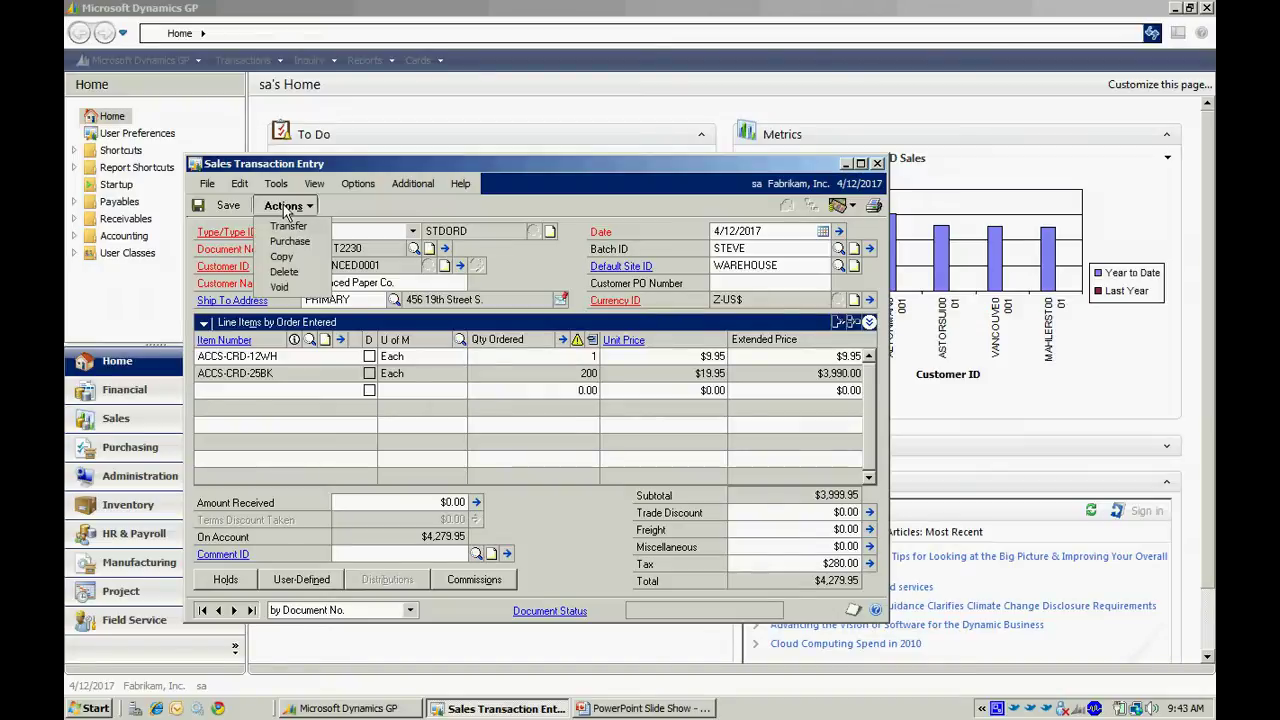
Transfer ORDST2230 to an invoice including totals and deposits, without printing the log.
click(288, 226)
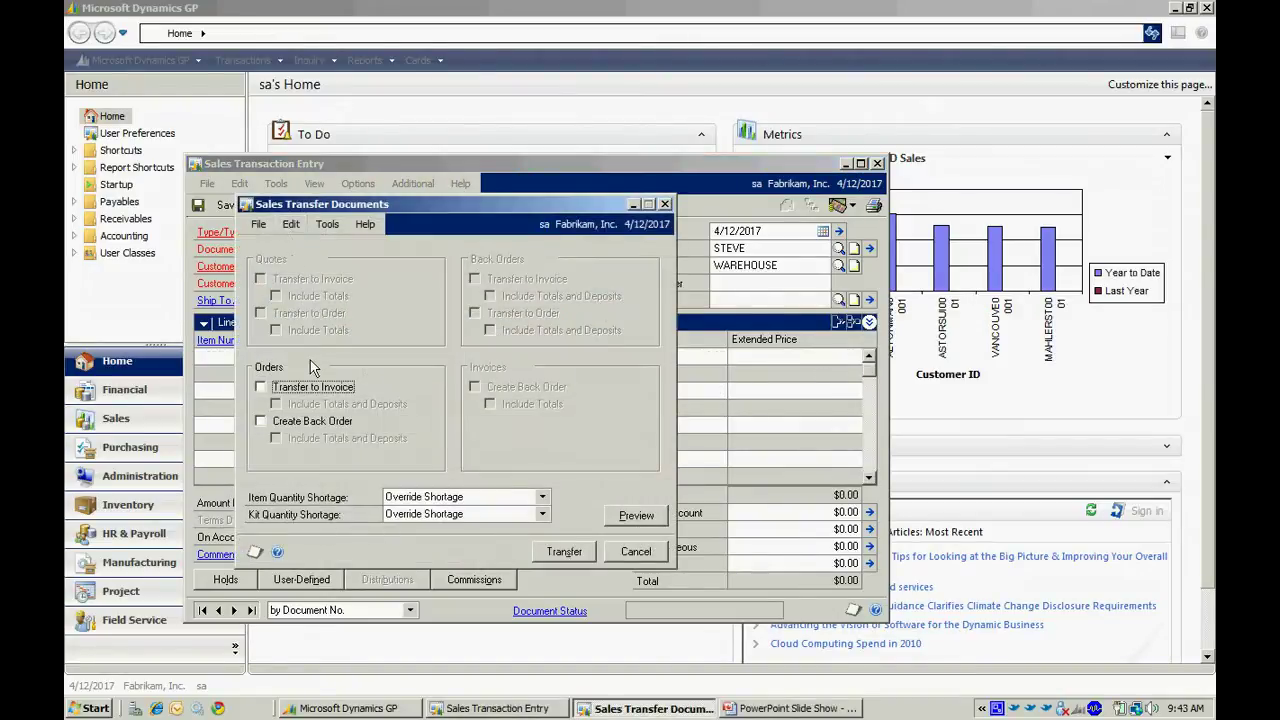
click(261, 388)
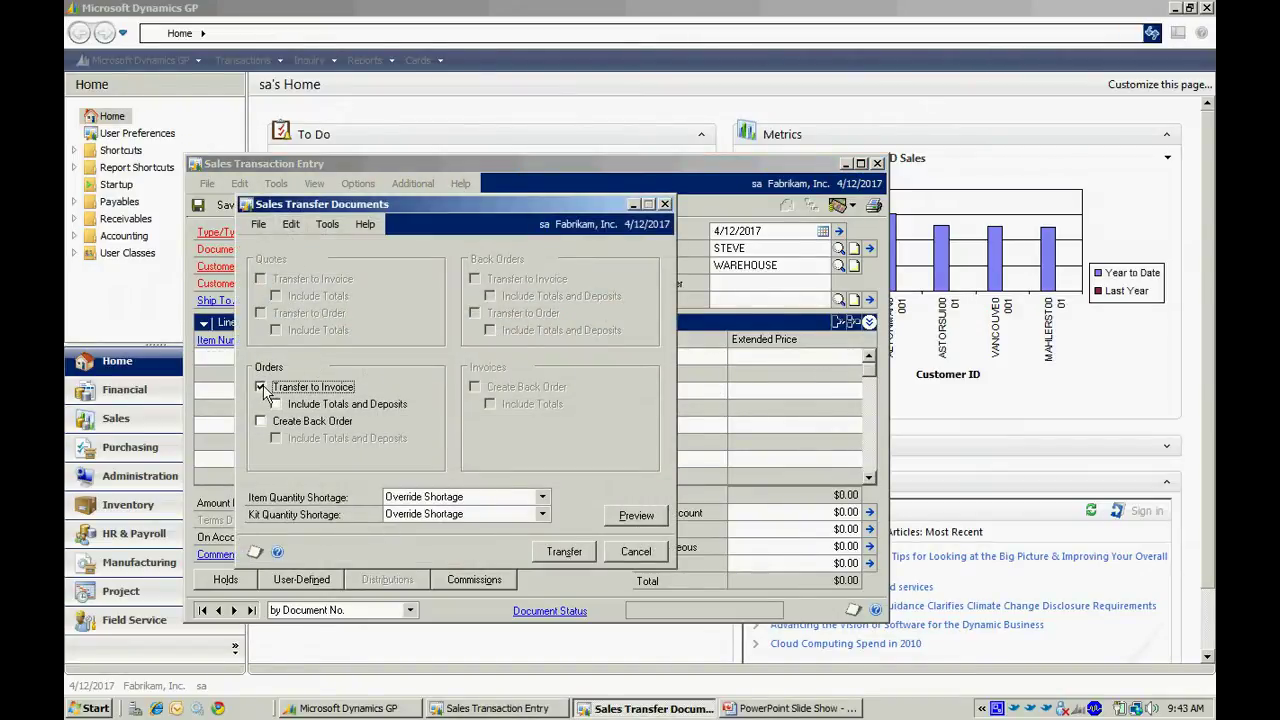
click(282, 406)
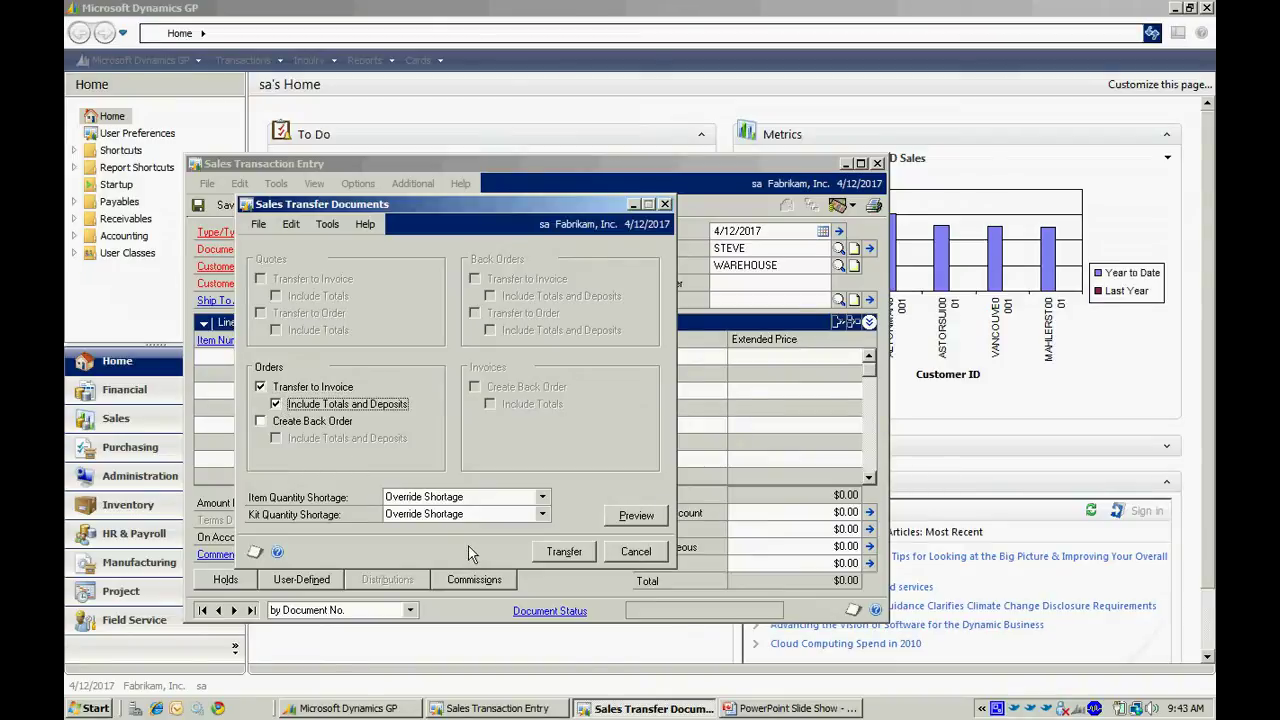
click(563, 552)
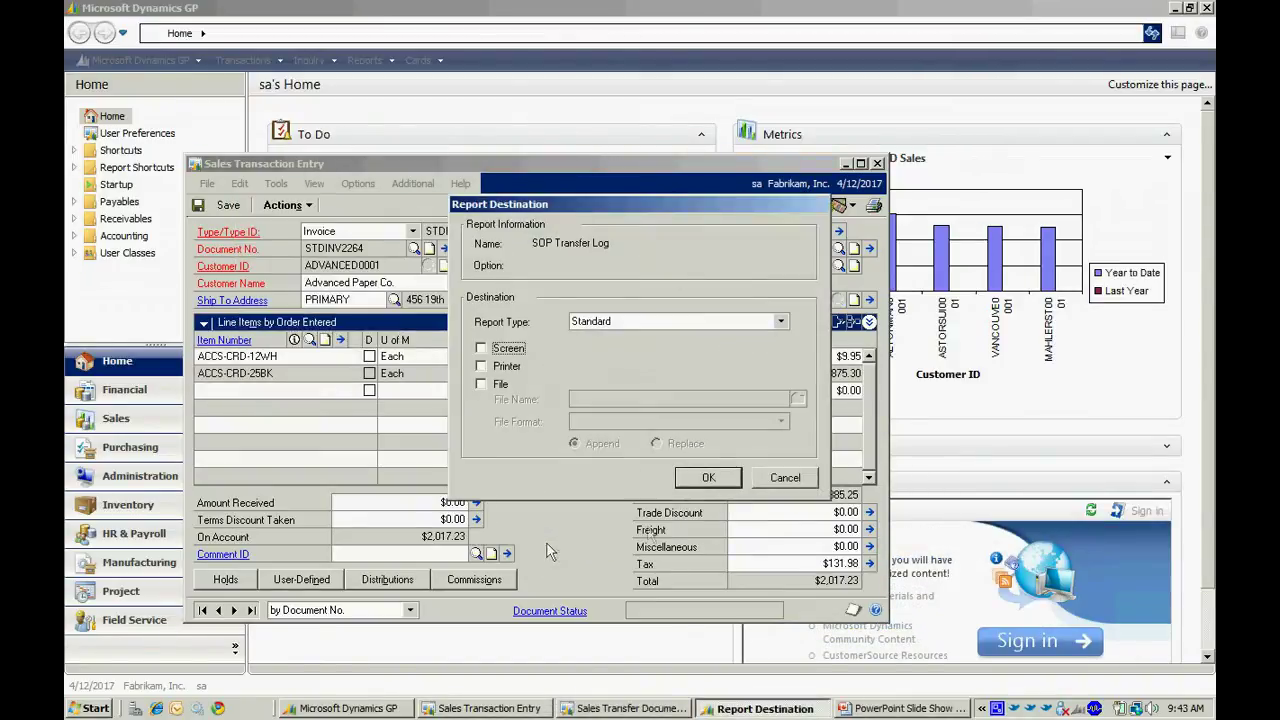
click(790, 486)
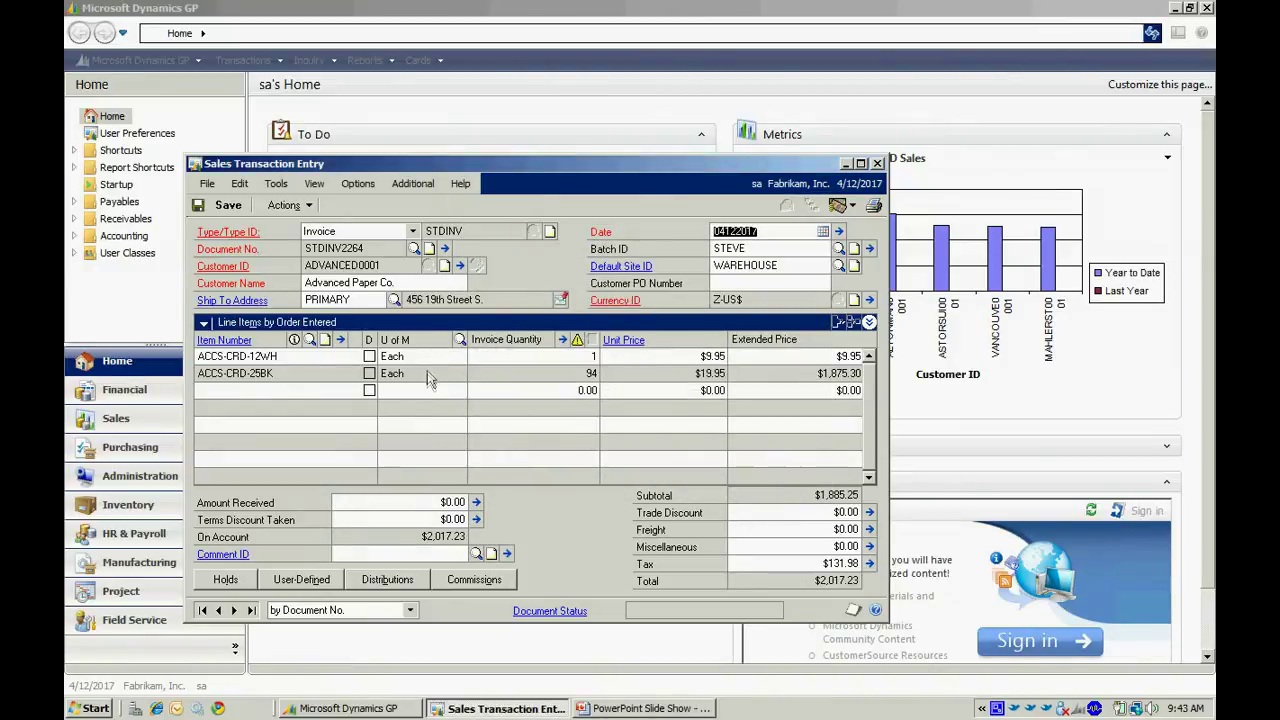
click(446, 249)
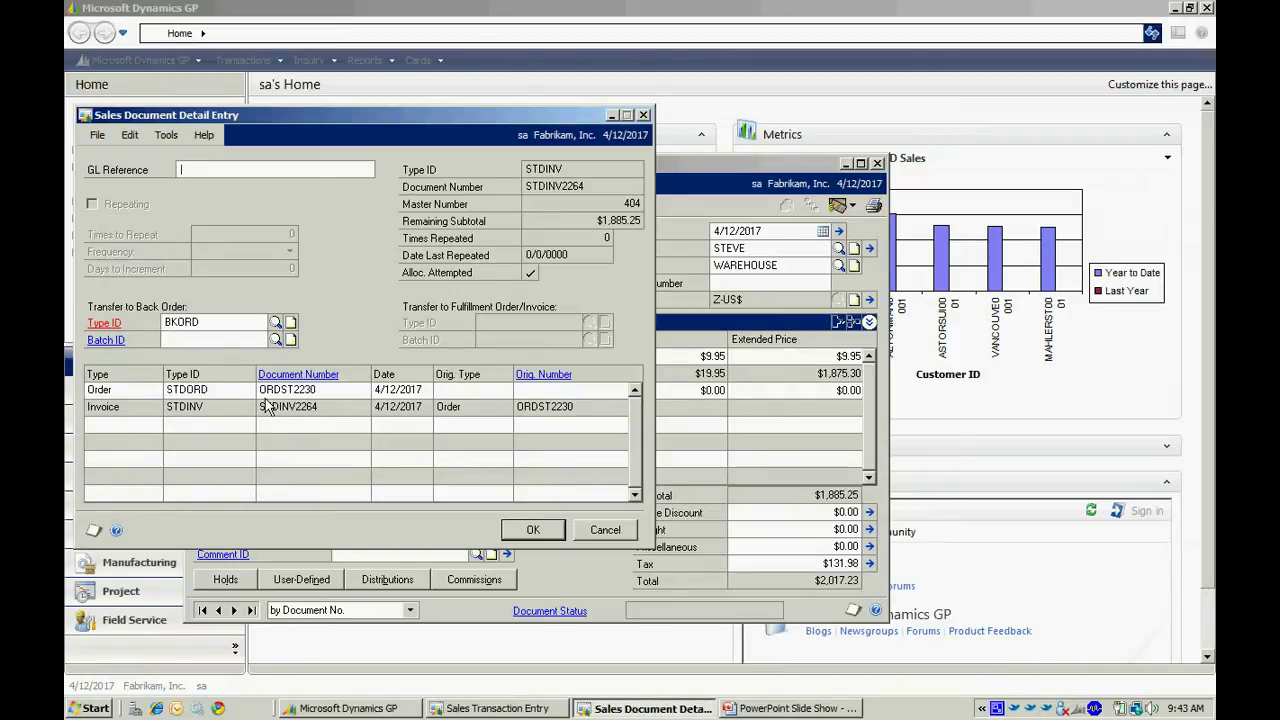
click(540, 532)
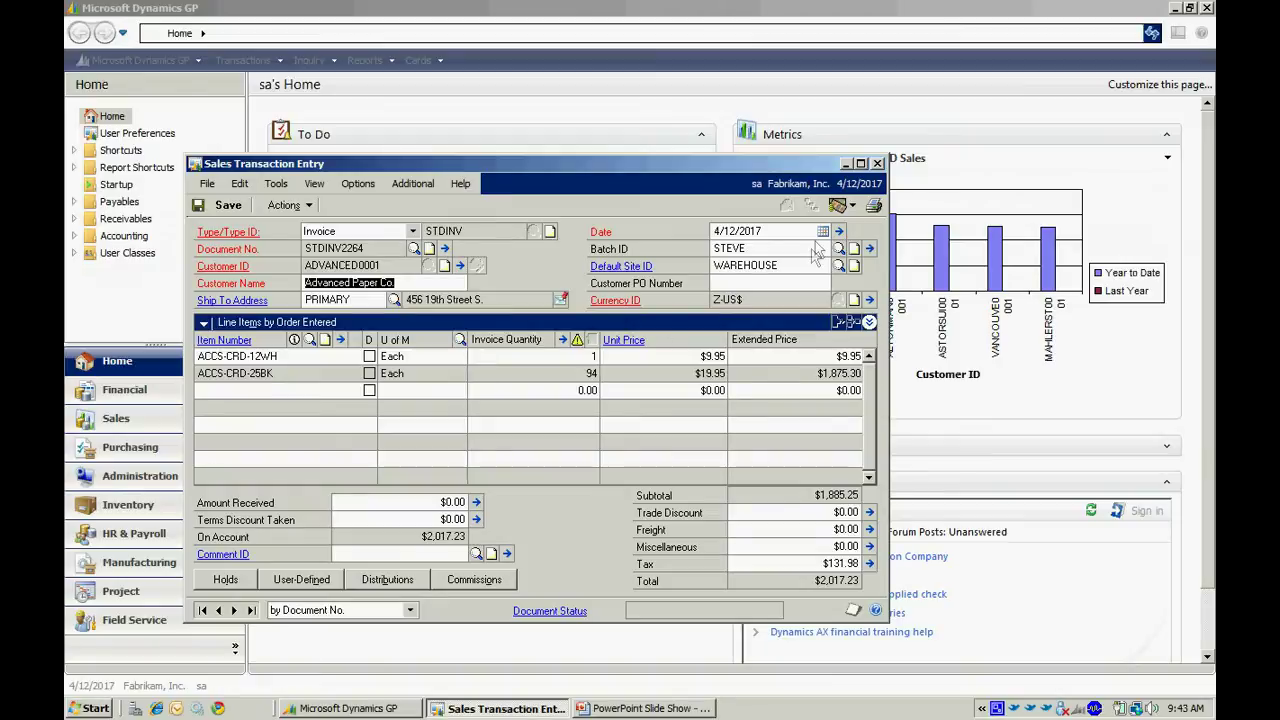
click(765, 252)
Remove the batch ID, post invoice STDINV2264, and close Sales Transaction Entry.
key(BackSpace)
key(Tab)
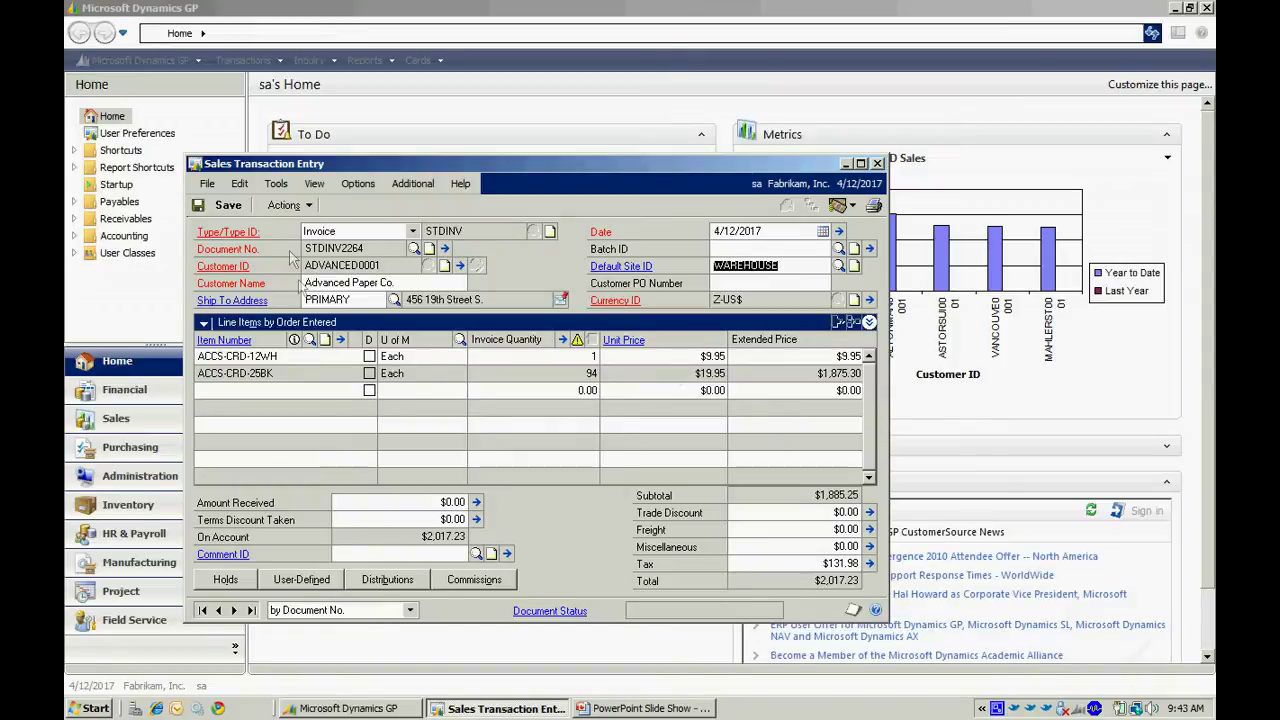
click(284, 206)
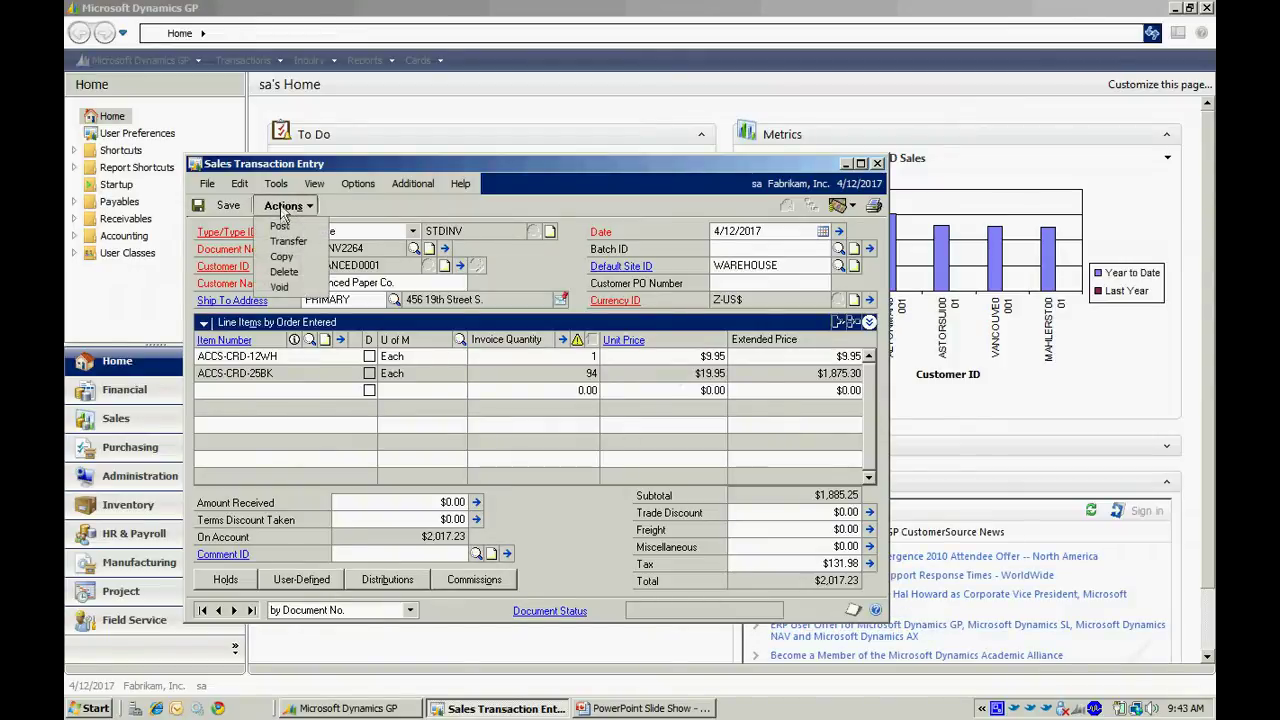
click(281, 228)
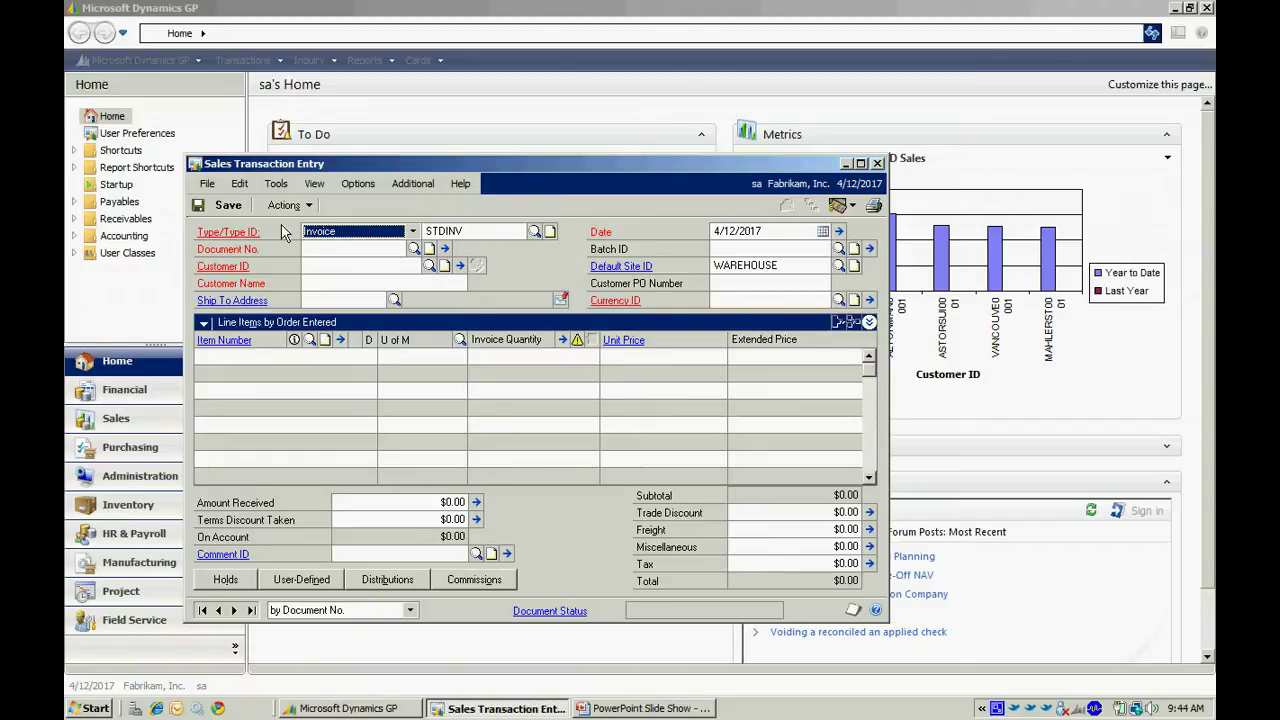
key(alt+F4)
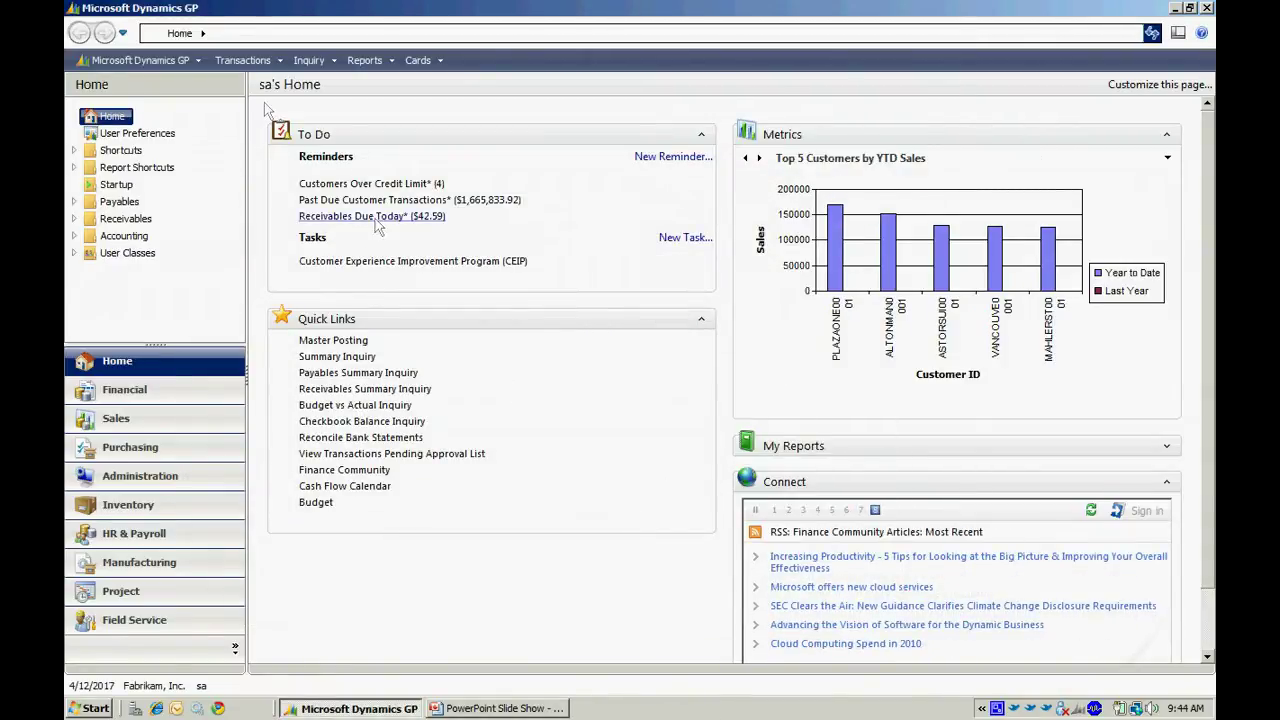
Start a new sales transaction with document type Return to get a document number.
click(239, 62)
mouse_move(320, 101)
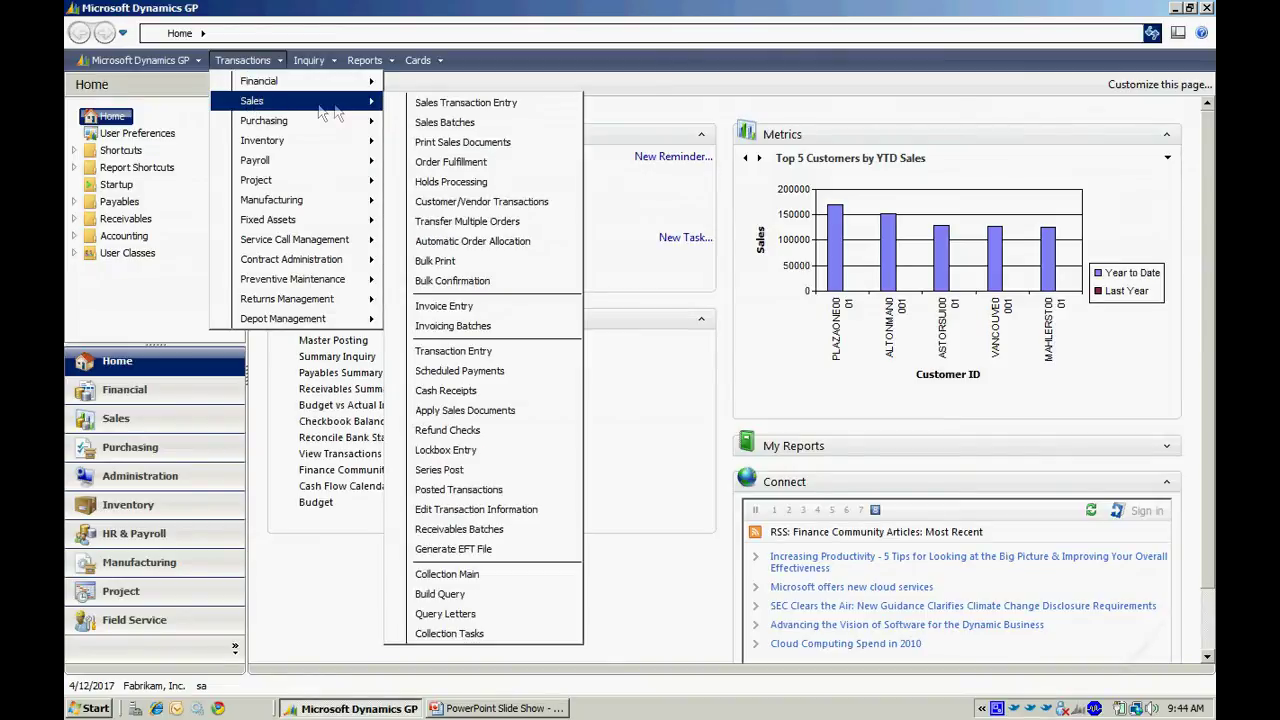
click(420, 104)
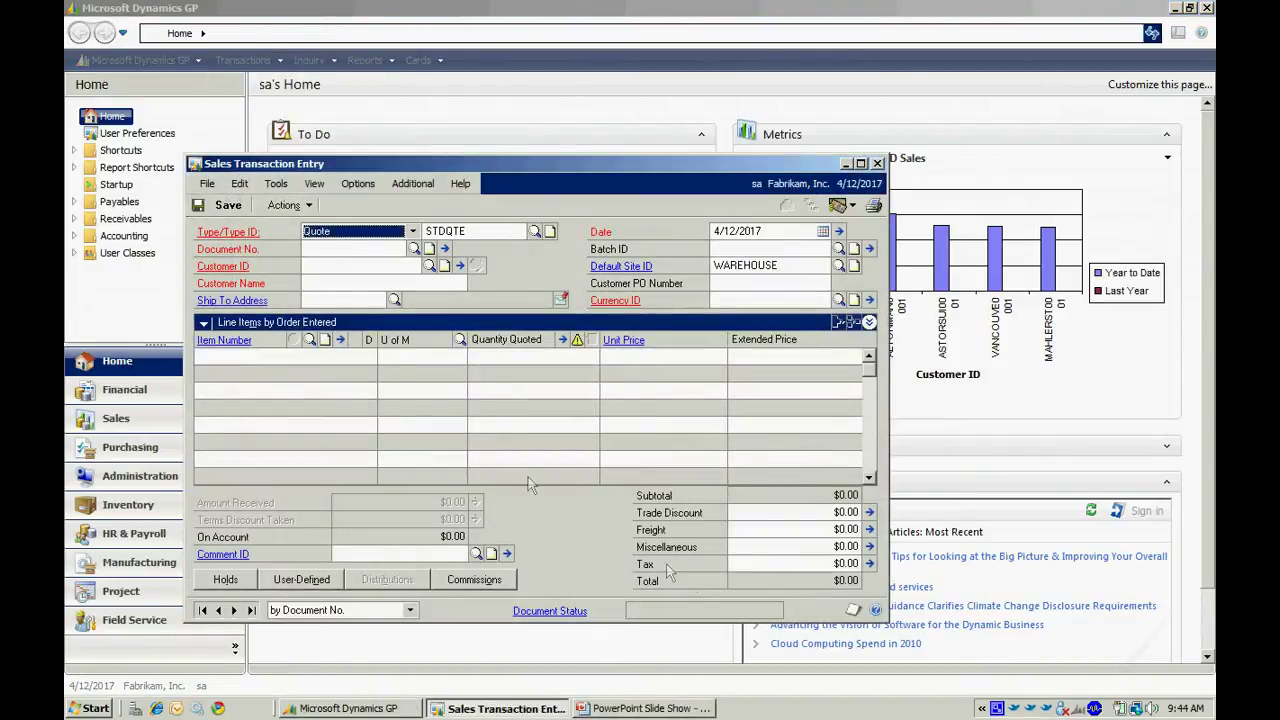
click(412, 231)
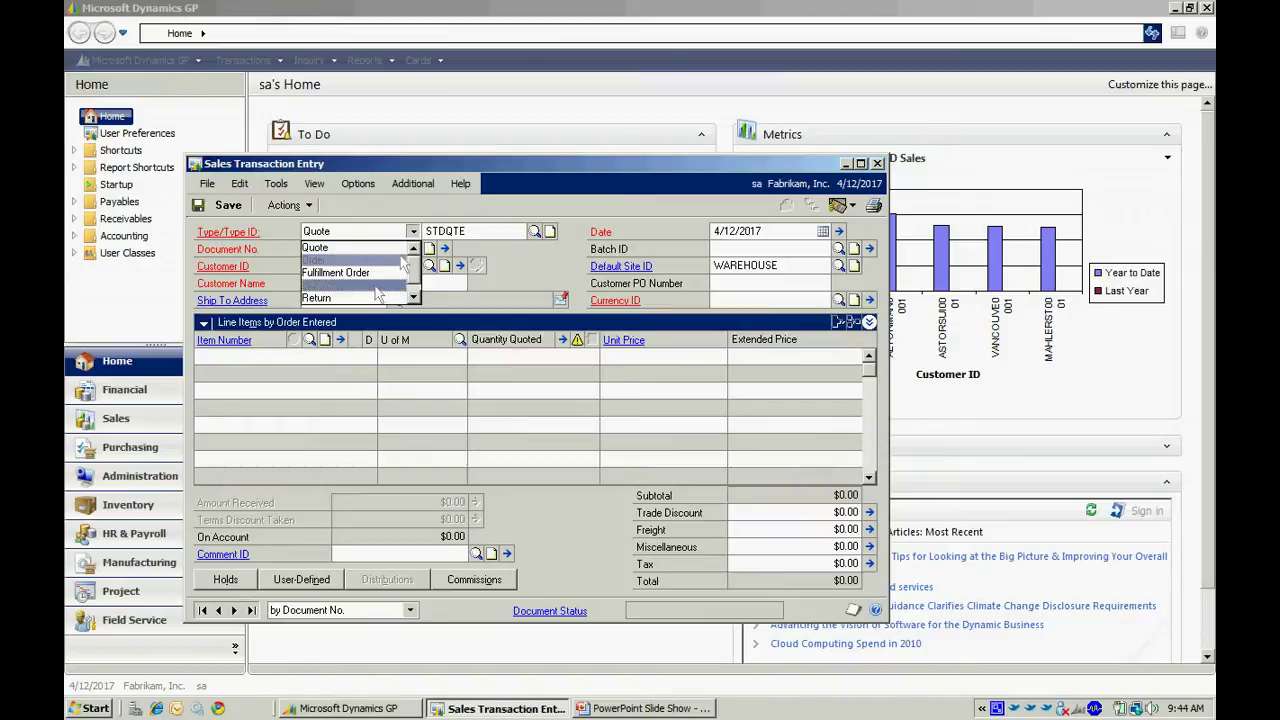
click(370, 299)
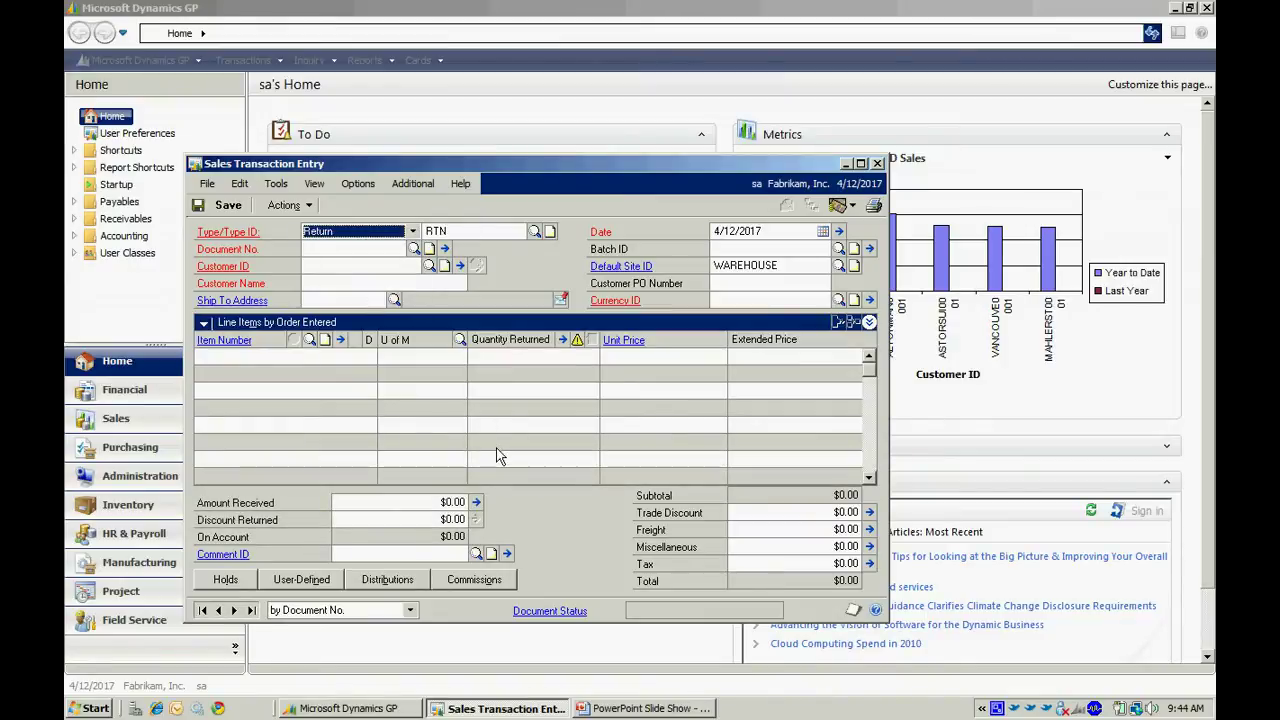
key(Tab)
key(Tab)
key(Tab)
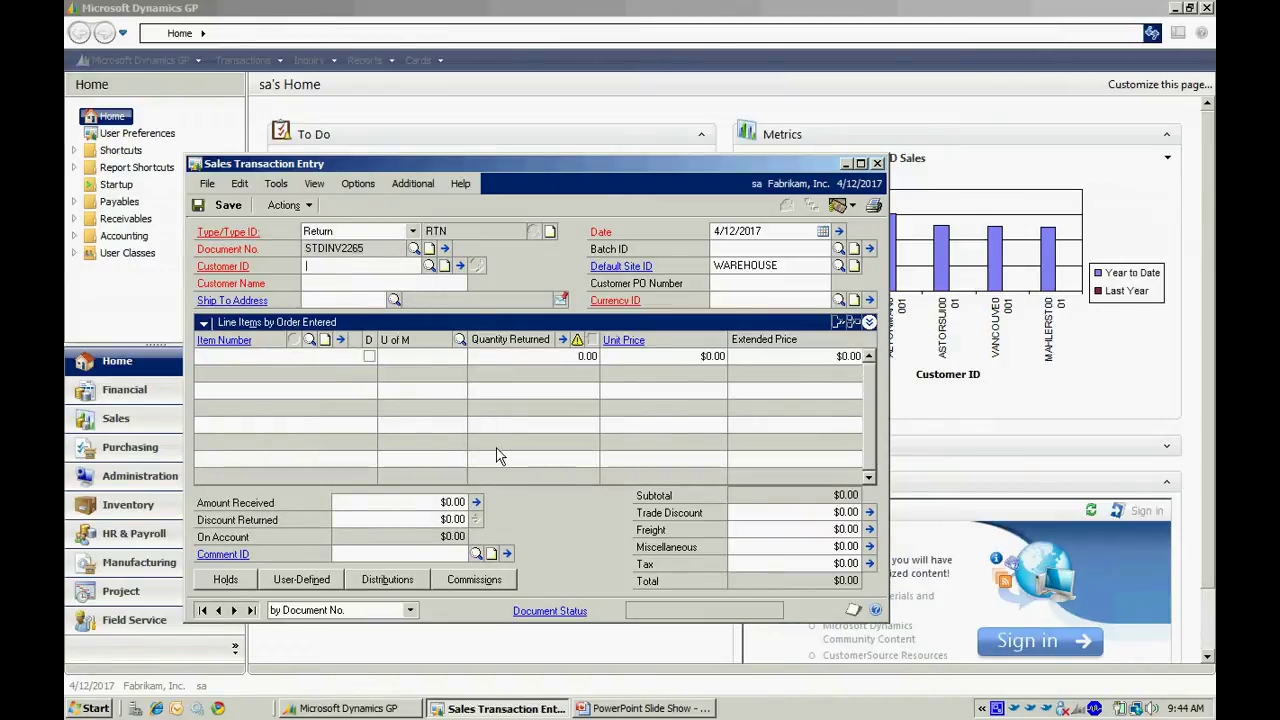
Set the return's customer to Advanced Paper Co. and assign a batch ID.
key(ctrl+q)
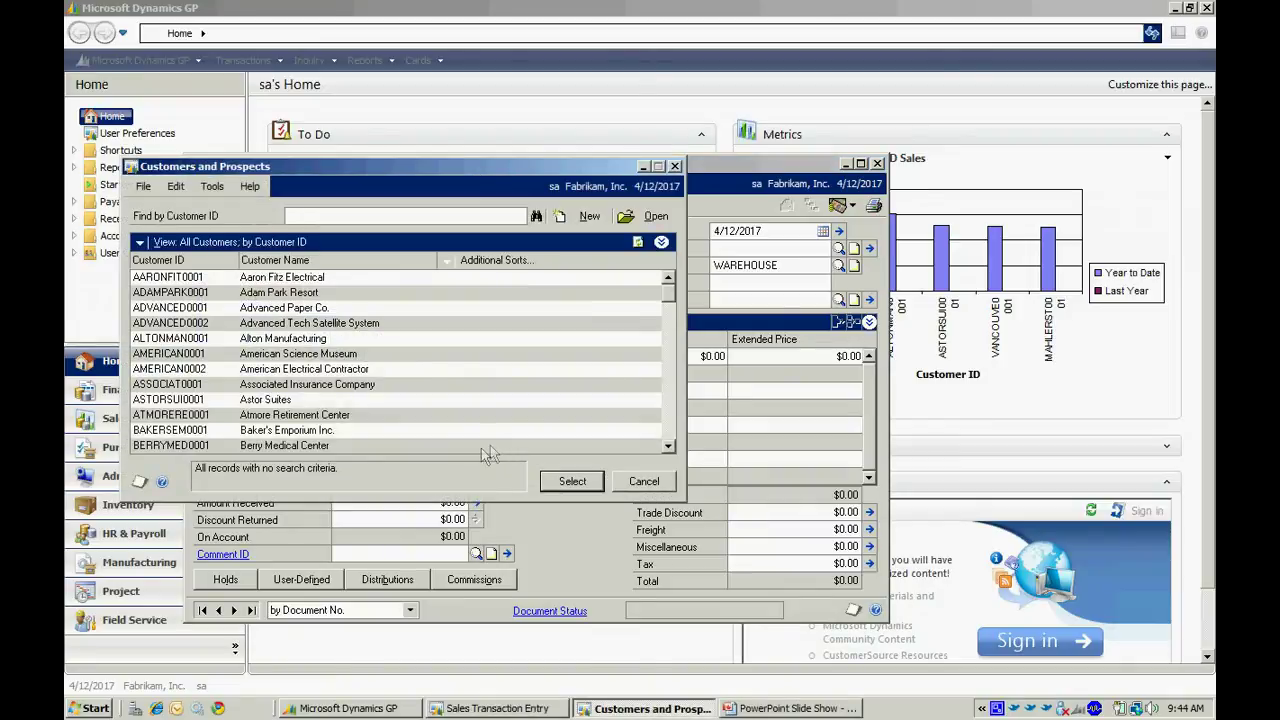
double_click(340, 308)
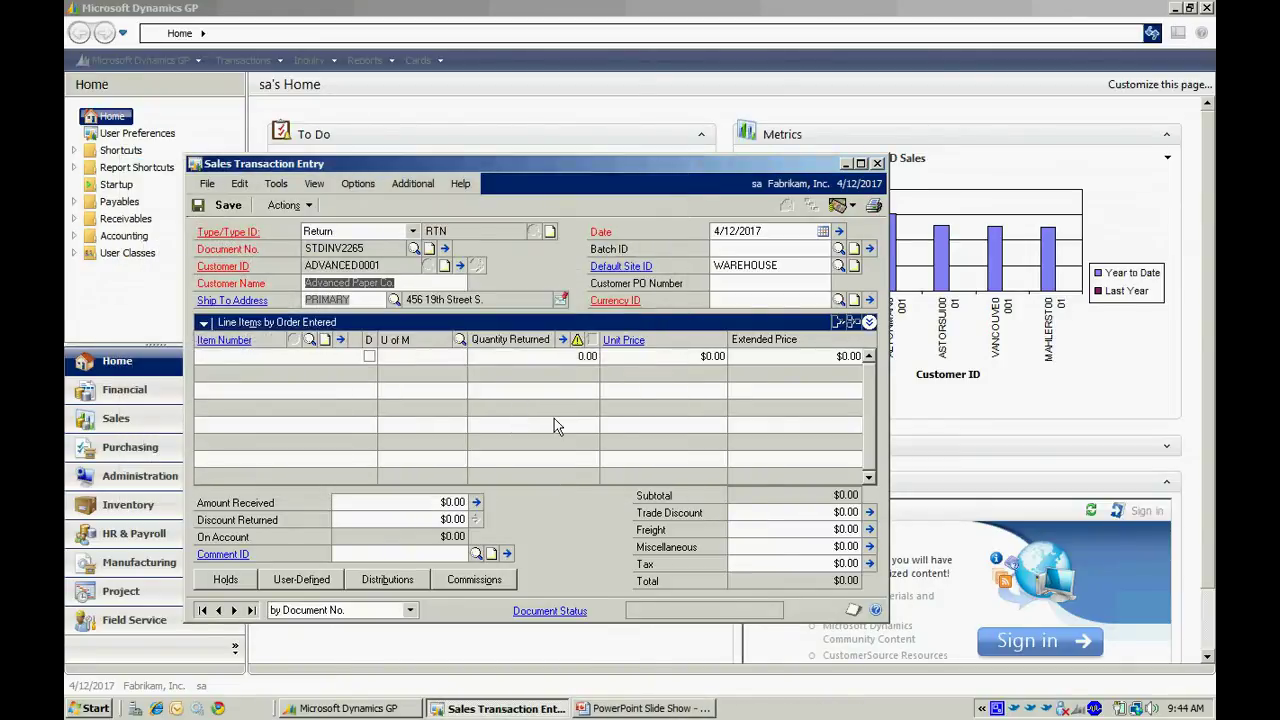
key(Tab)
key(Tab)
text(STEVE)
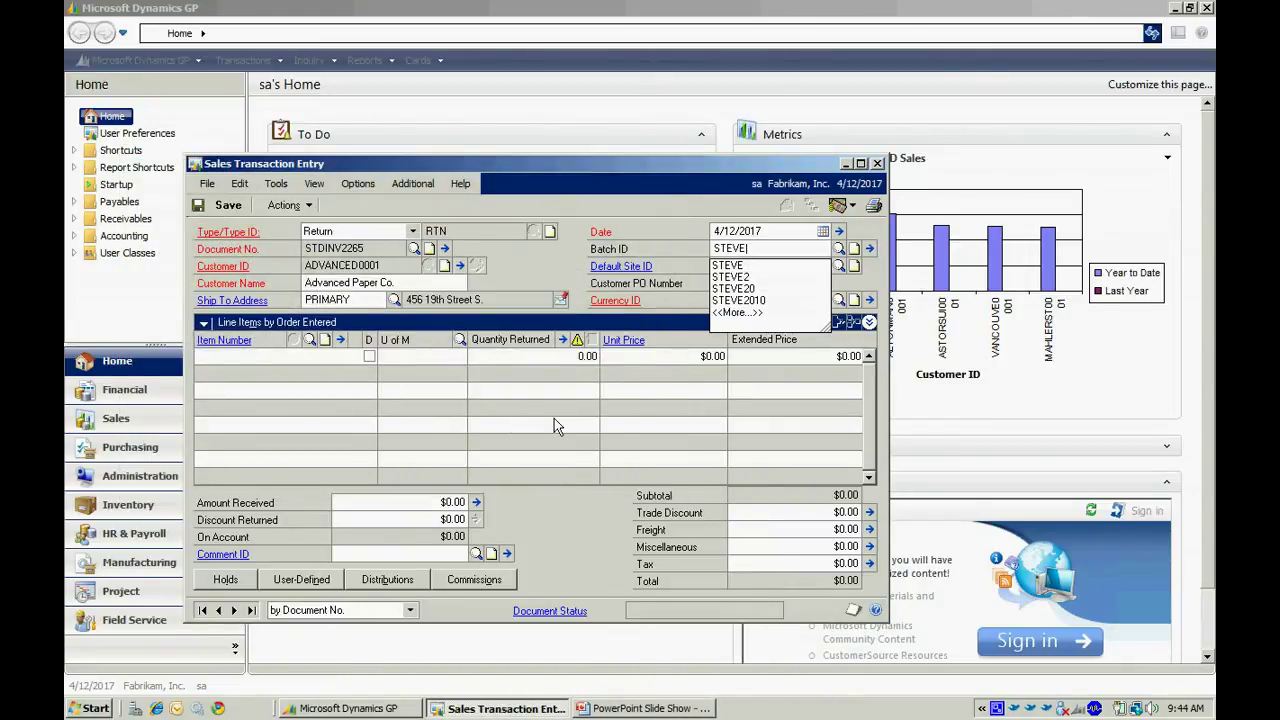
key(Tab)
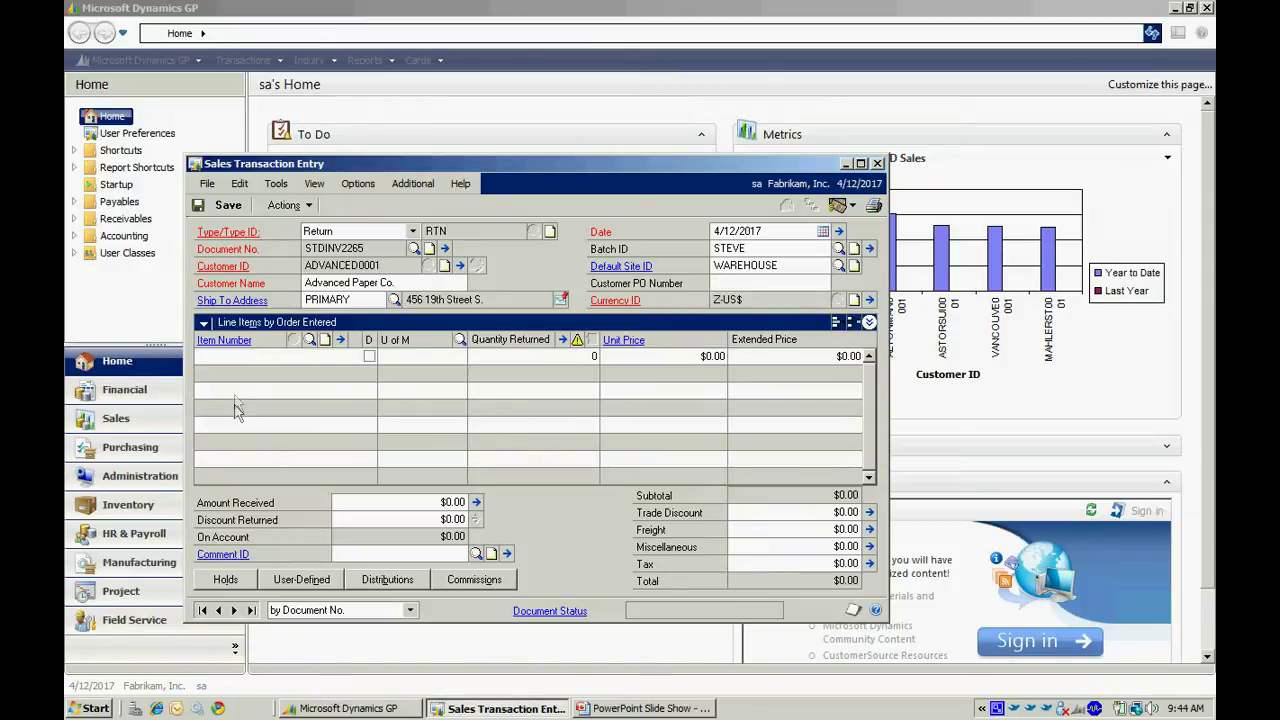
Add a return line for item ACCS-CRD-12WH with quantity returned 1.
click(236, 396)
text(AC)
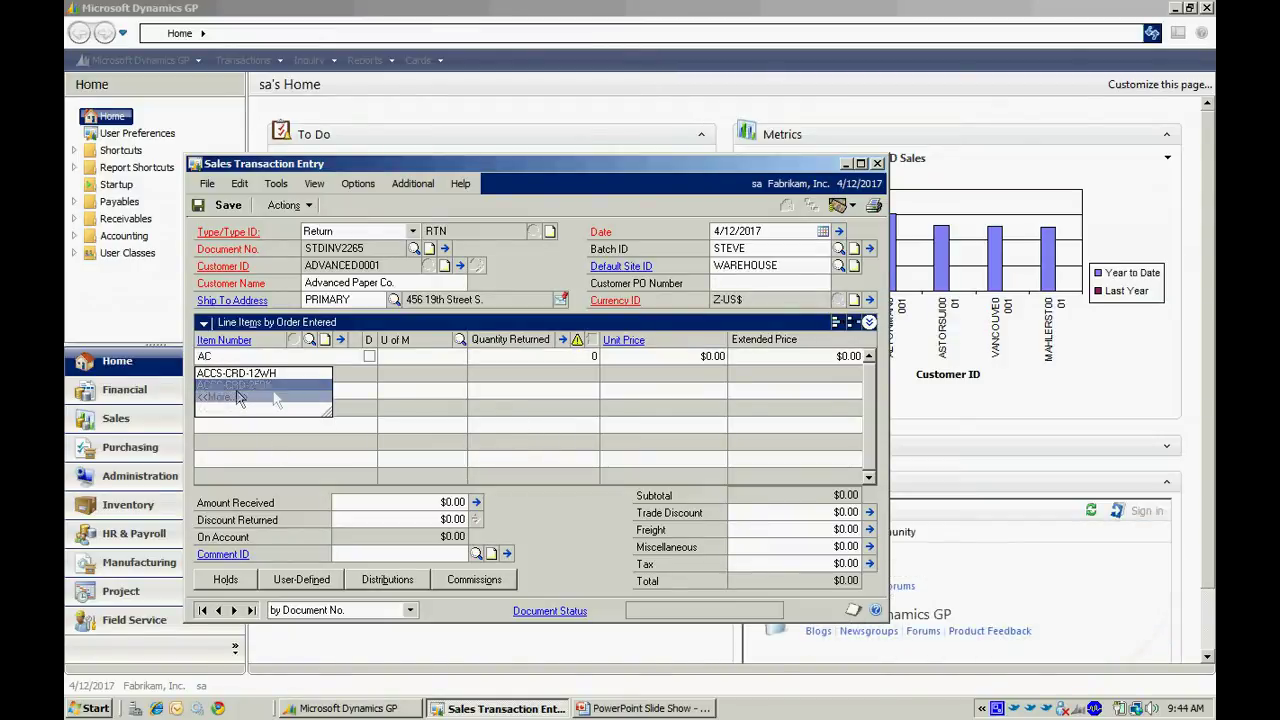
click(236, 373)
key(Tab)
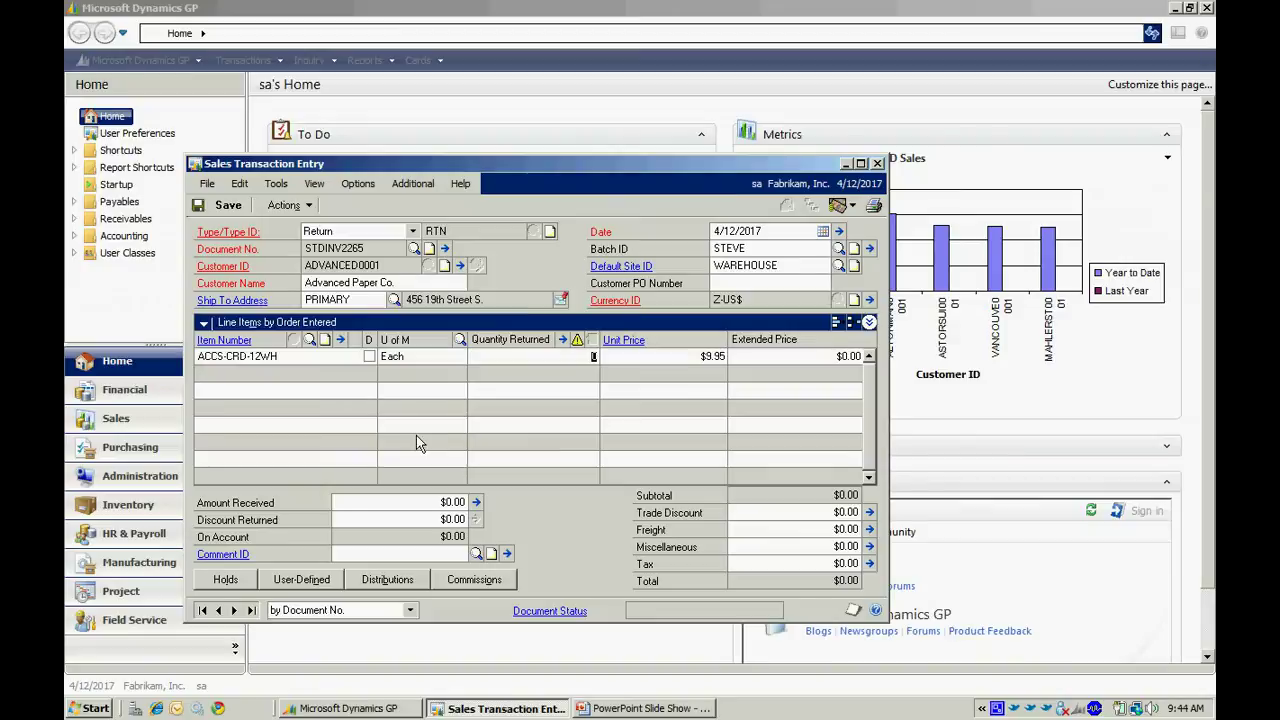
text(1)
key(Tab)
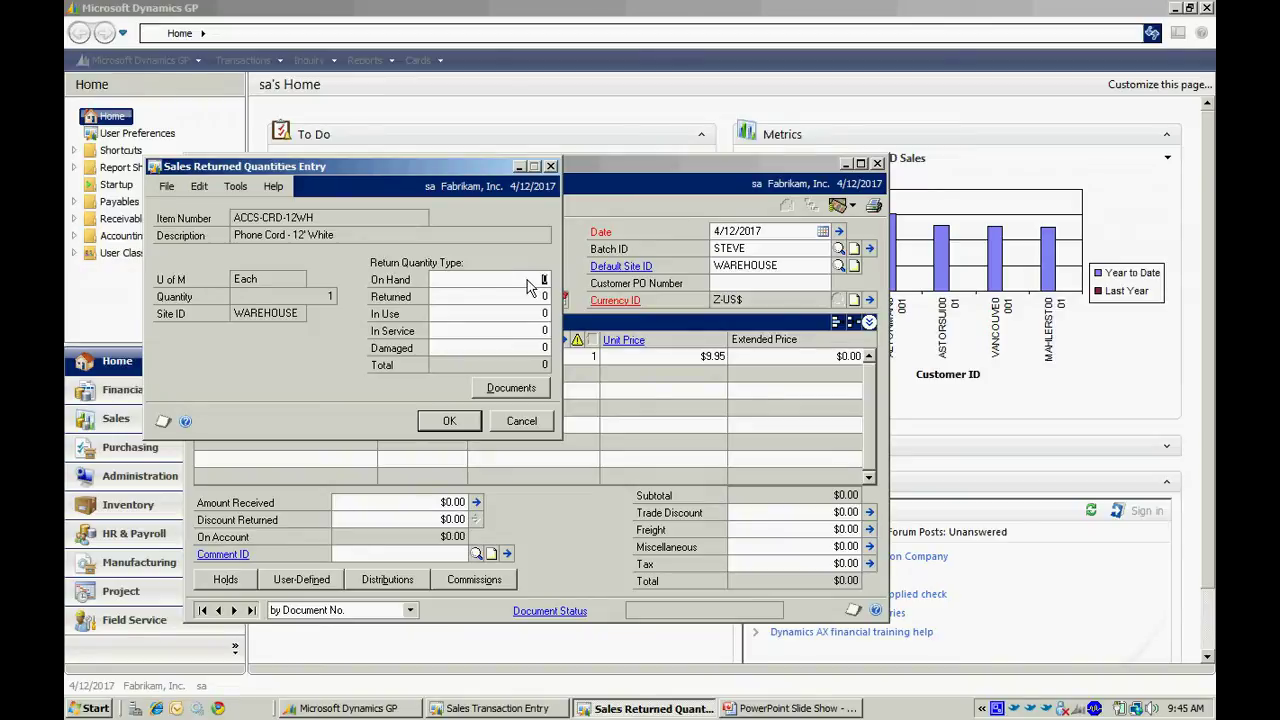
Classify the returned unit as 1 Returned with 0 On Hand, and confirm the breakdown.
key(Tab)
text(1)
key(Tab)
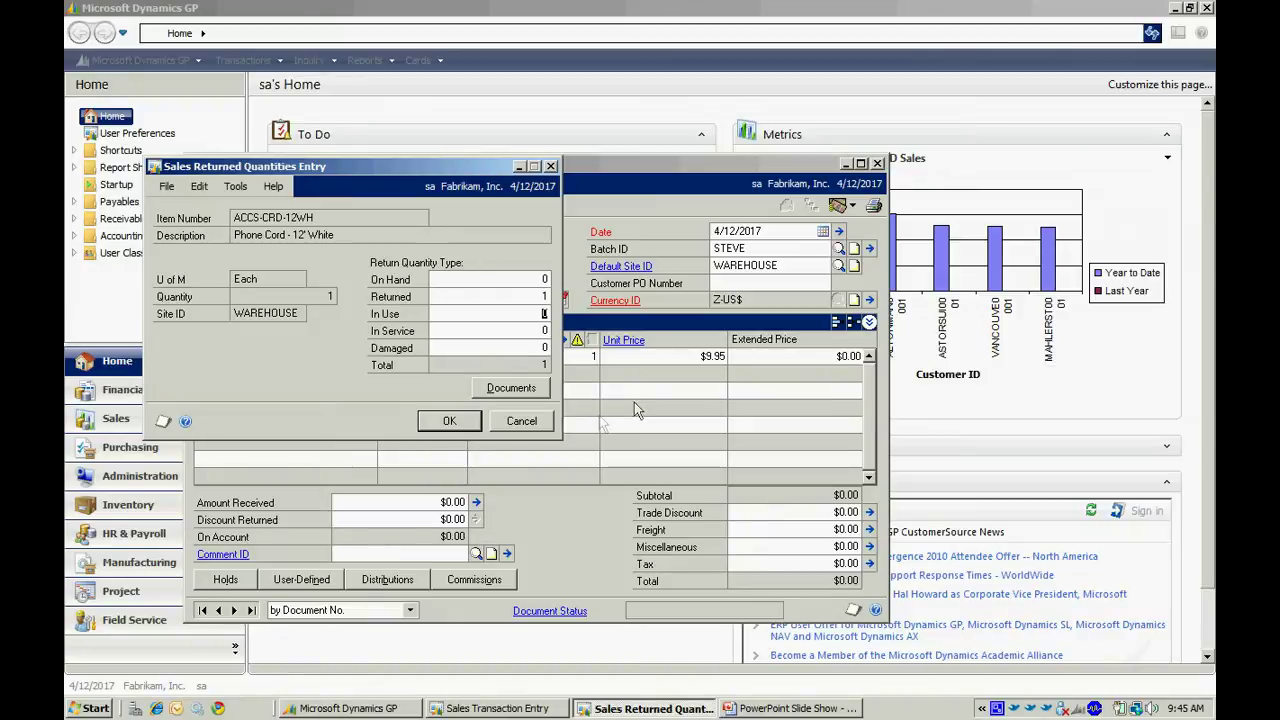
click(449, 421)
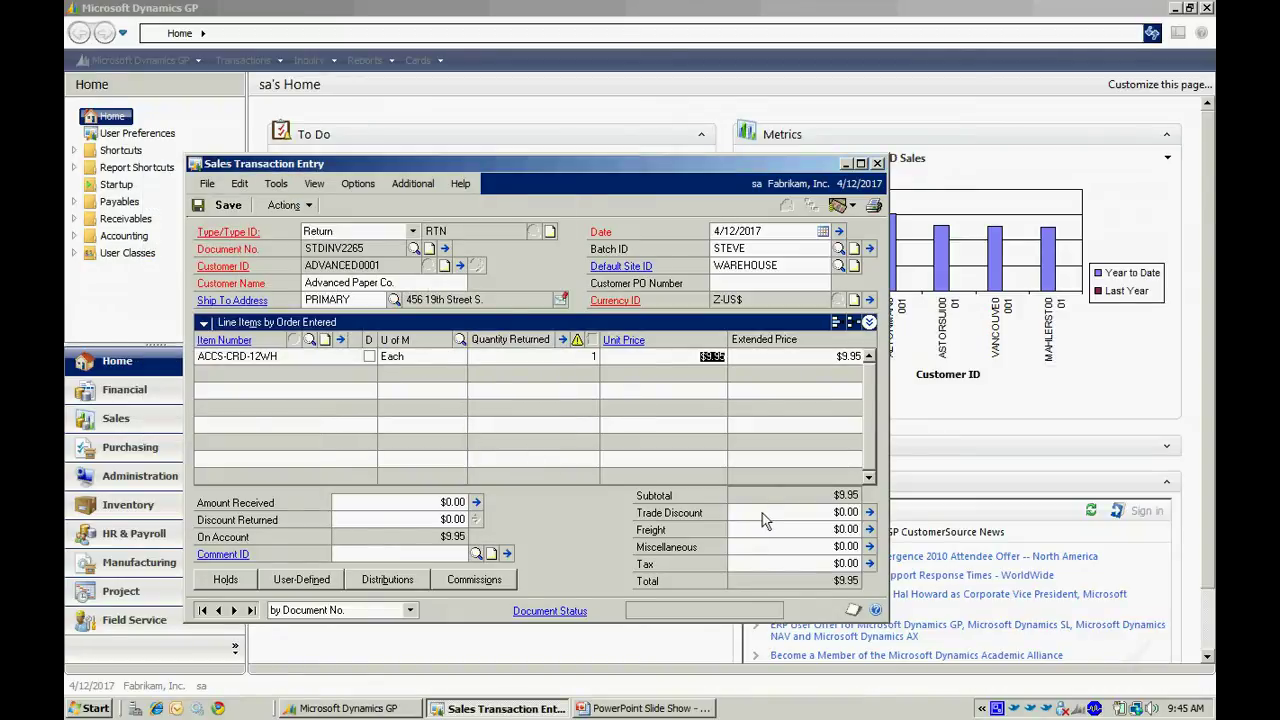
Clear the batch ID, post the $10.65 return STDINV2265 directly, and close the window.
key(Tab)
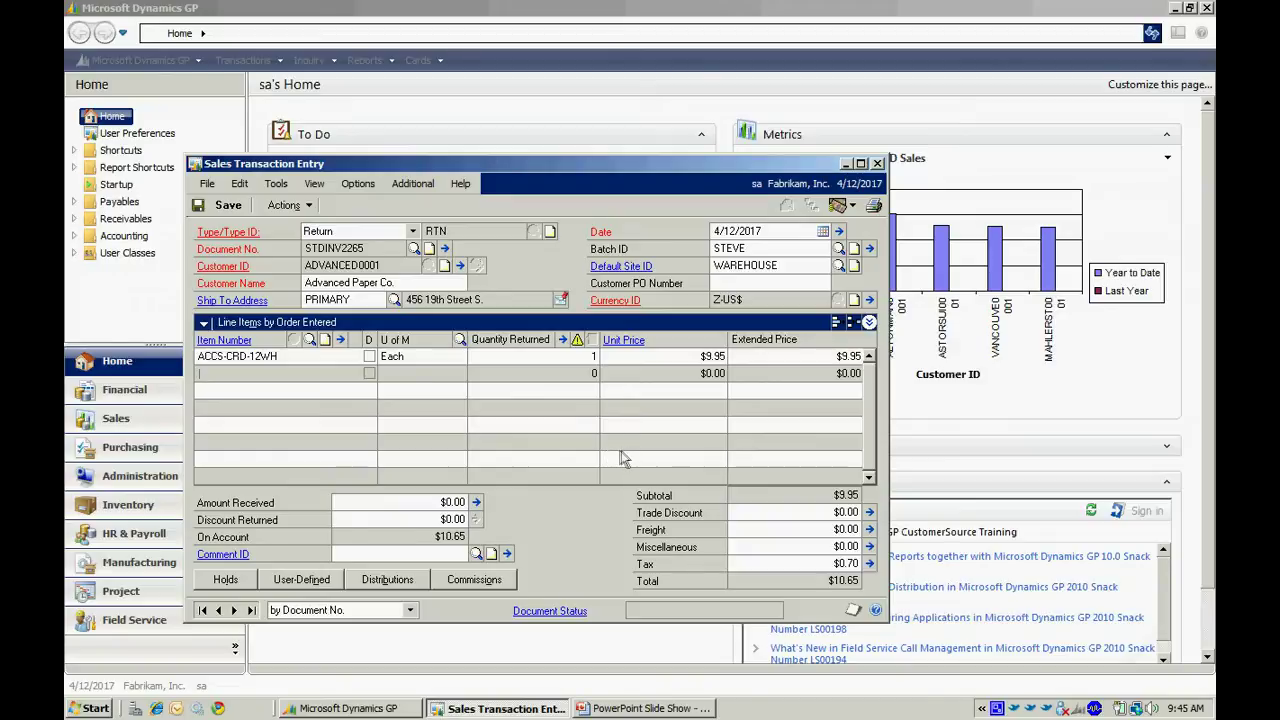
click(285, 206)
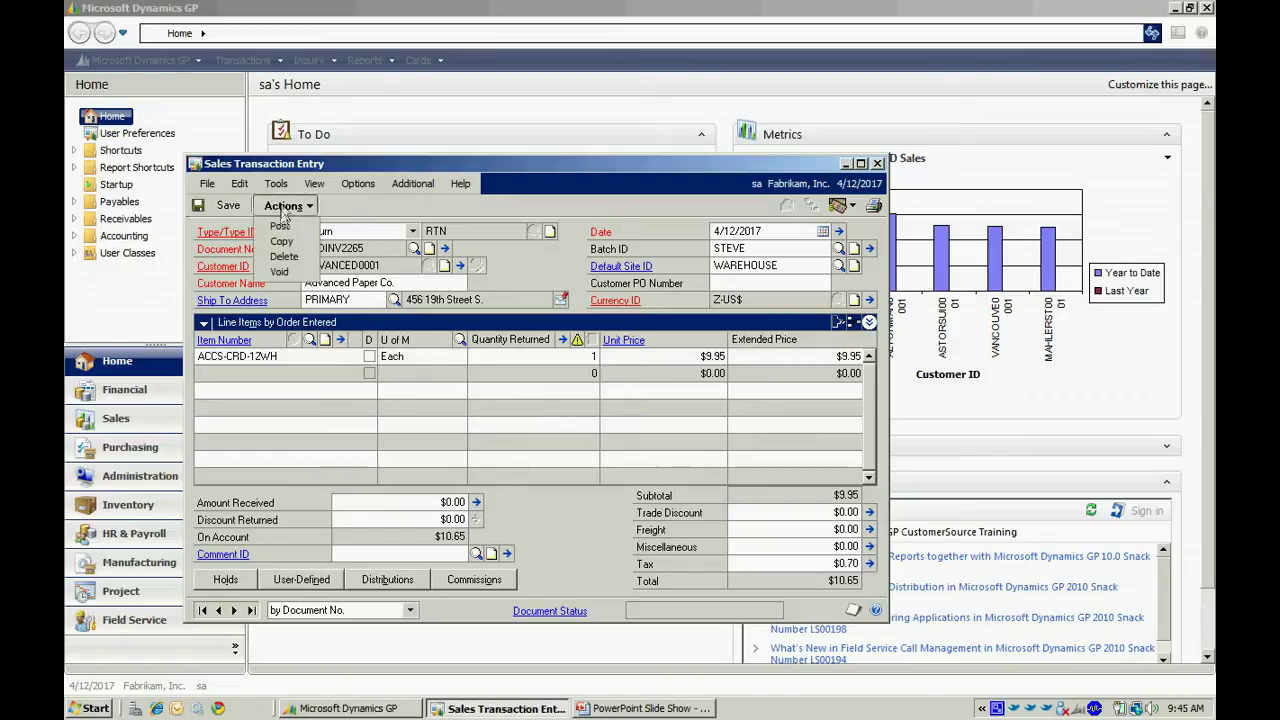
click(747, 251)
key(Delete)
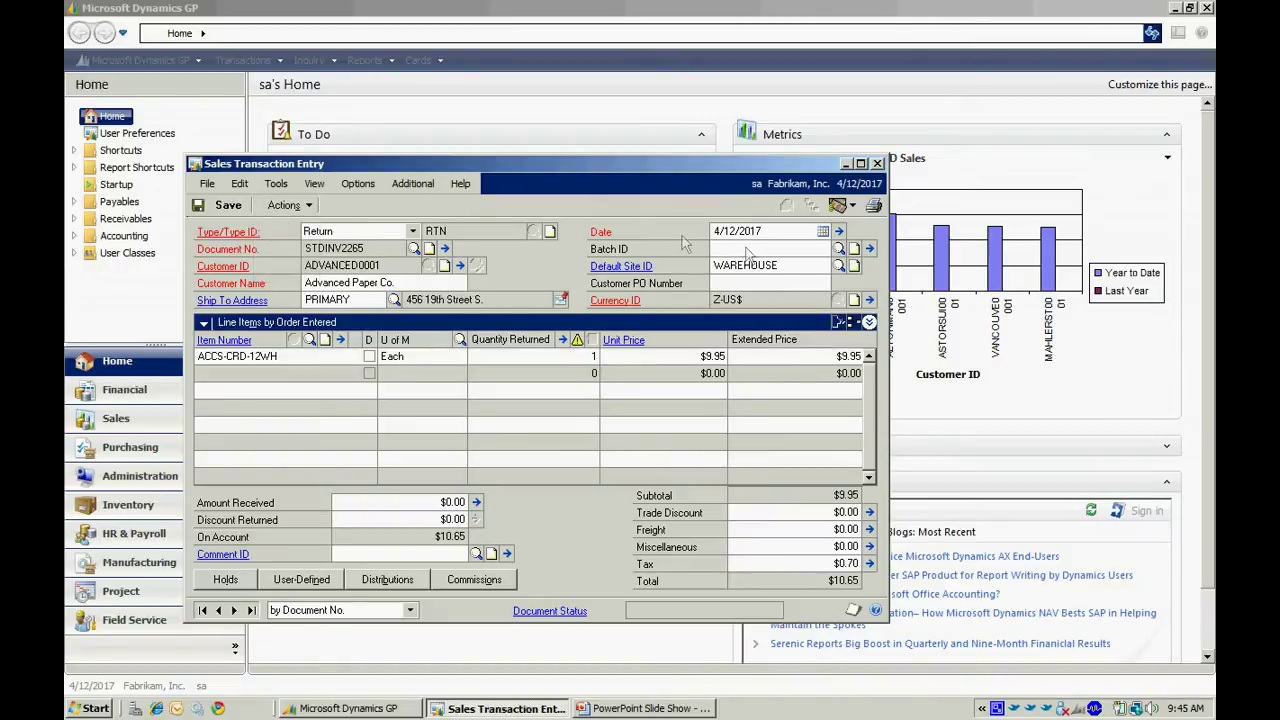
click(301, 207)
click(301, 207)
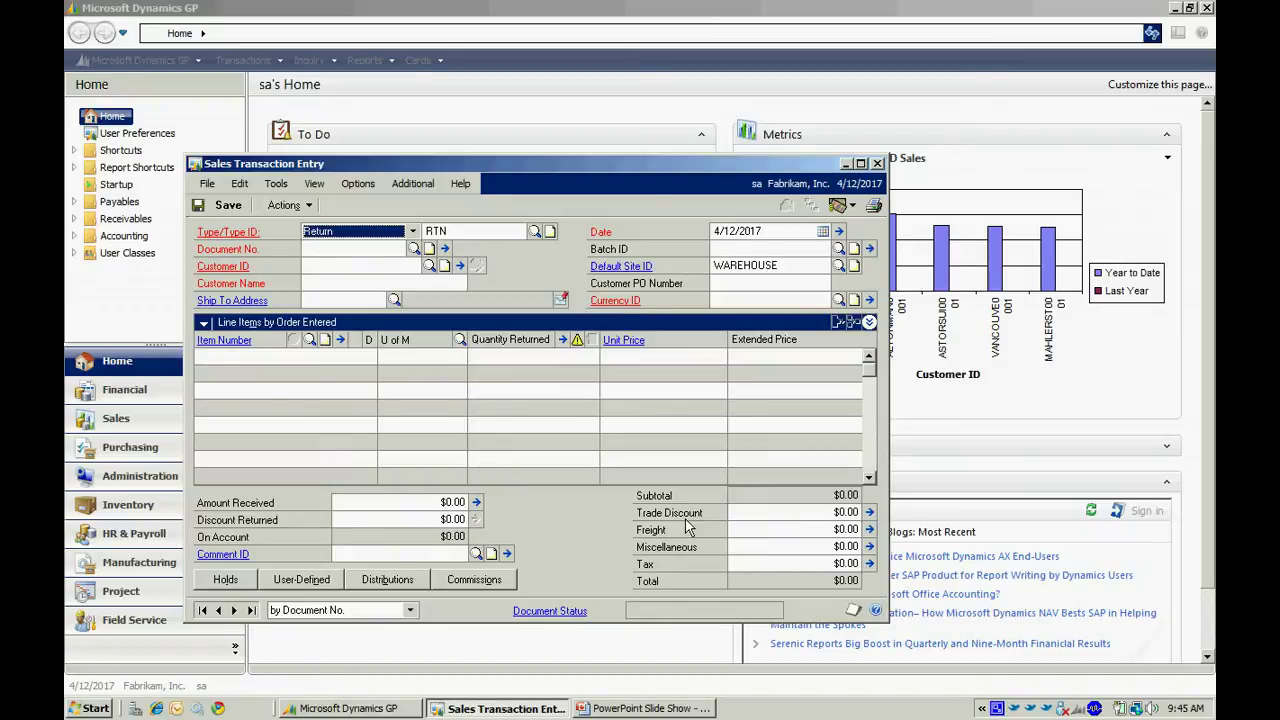
key(ctrl+w)
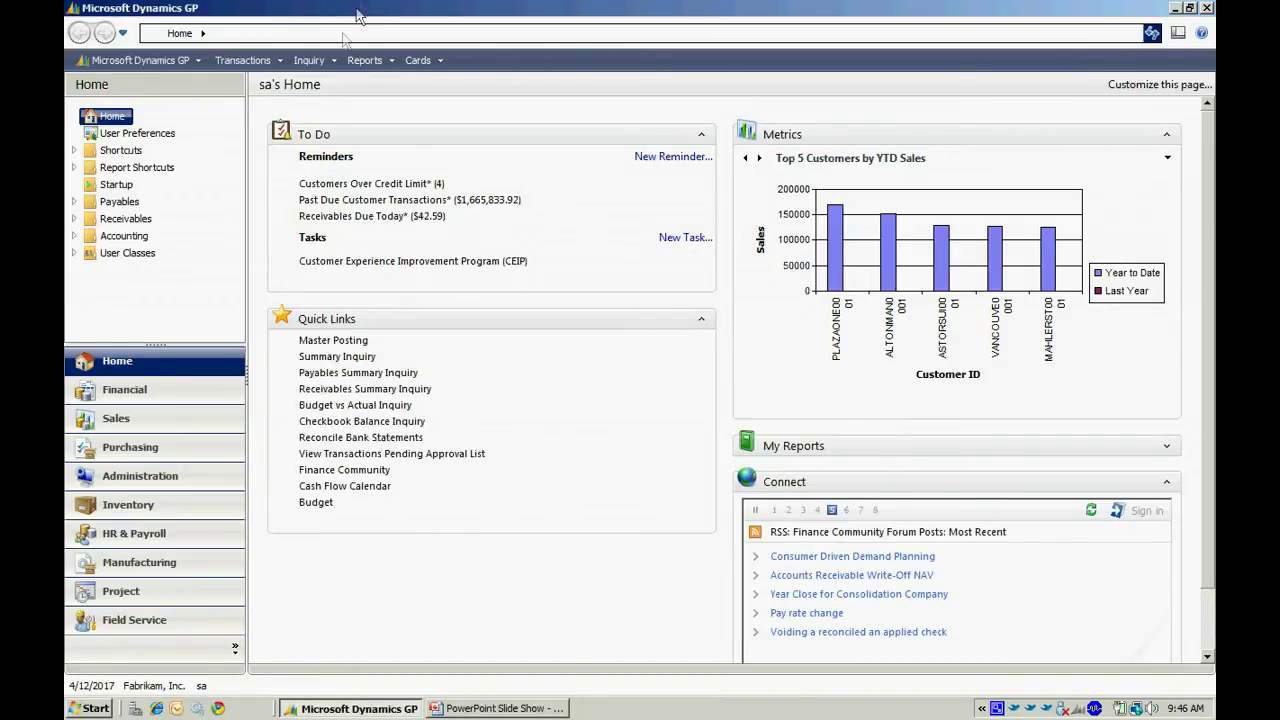
Open Receivables Transaction Inquiry by customer for Advanced Paper Co.
click(318, 62)
mouse_move(440, 125)
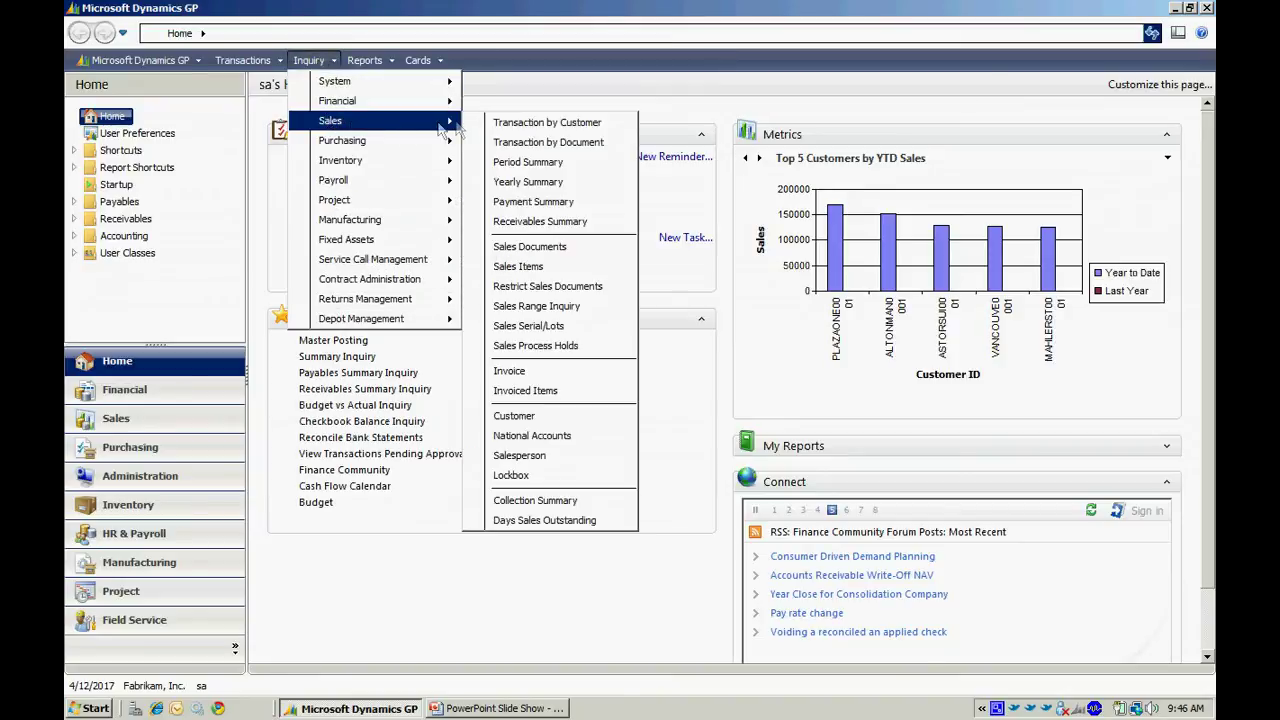
click(505, 127)
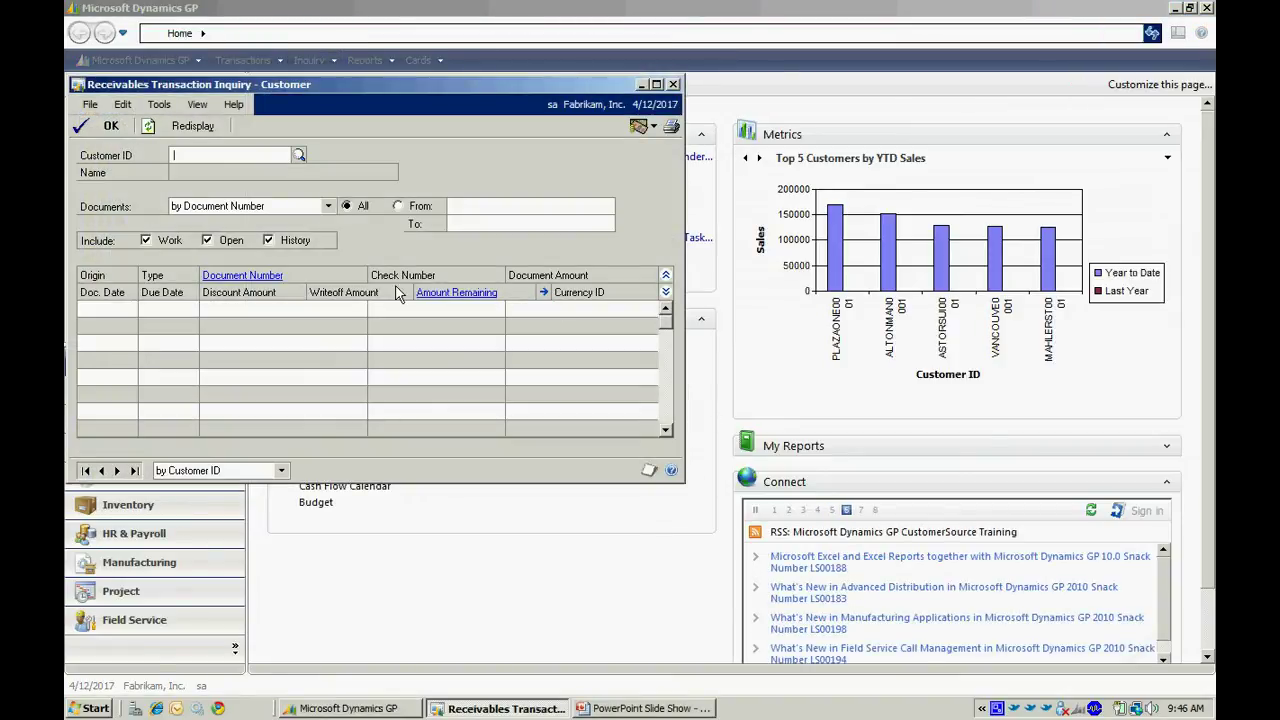
click(298, 155)
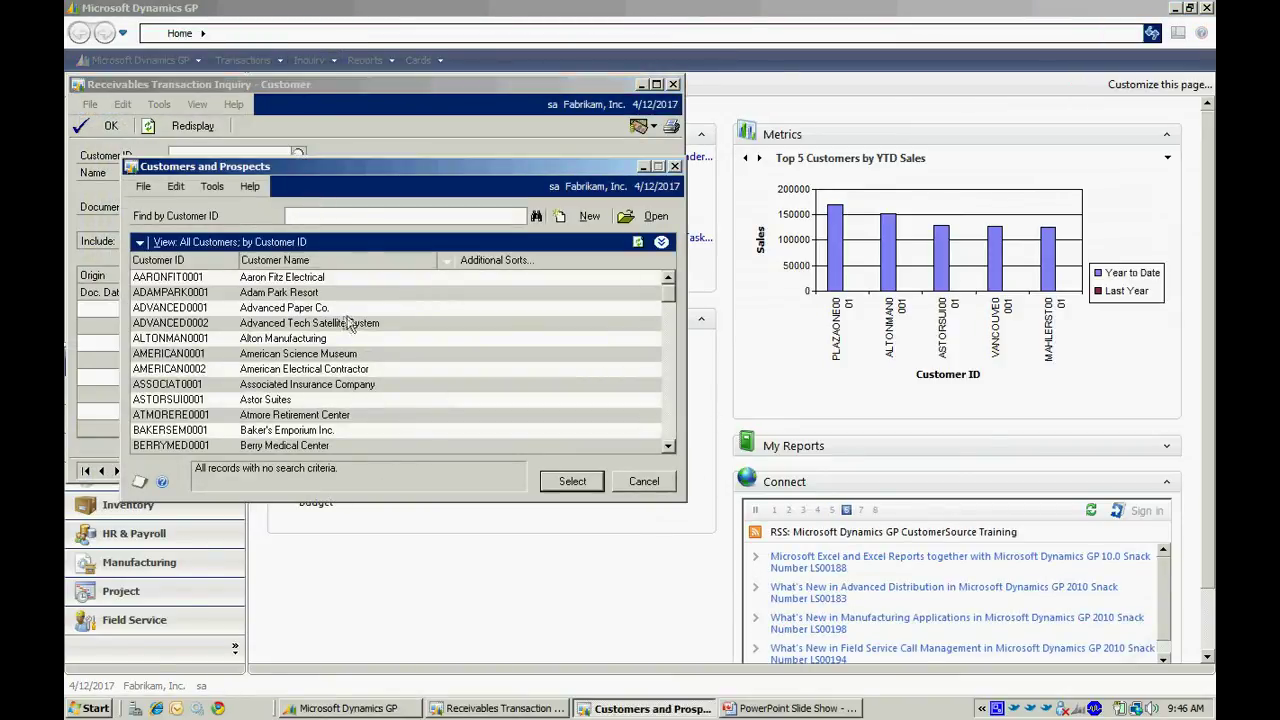
click(322, 307)
click(573, 482)
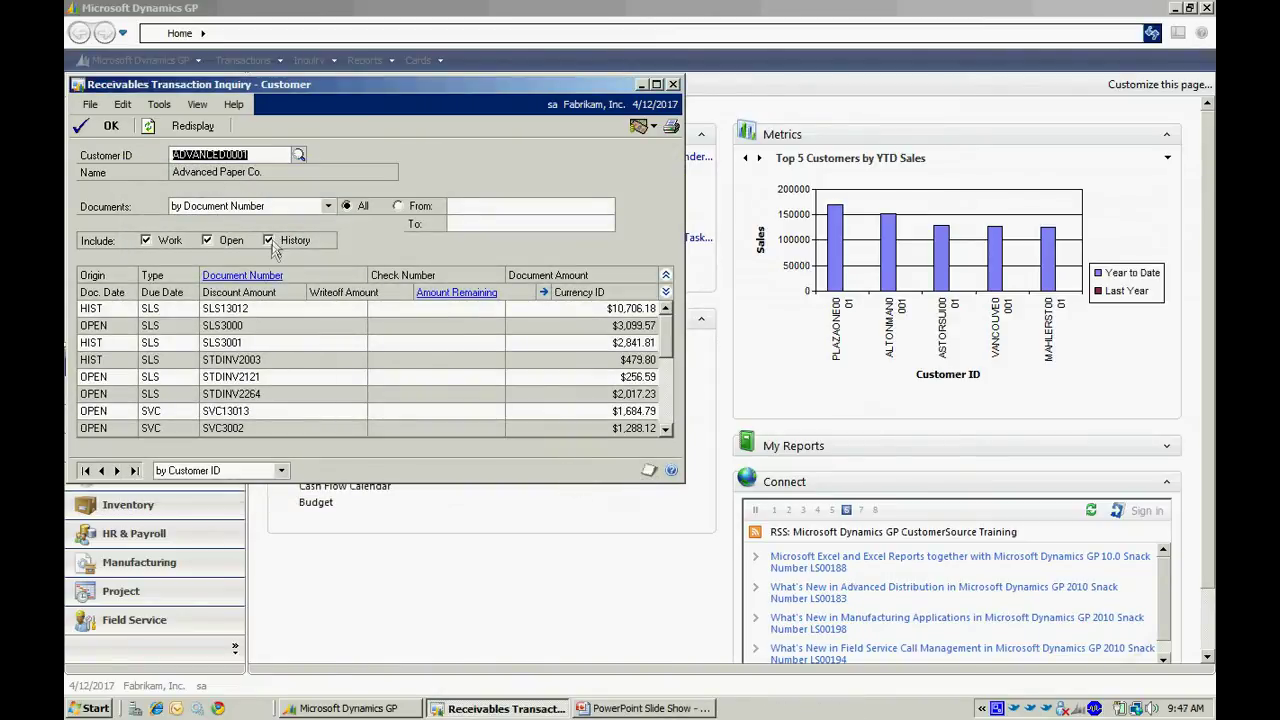
Exclude Work and History documents, limit dates to 4/12/2017, and redisplay the list.
click(269, 243)
click(166, 244)
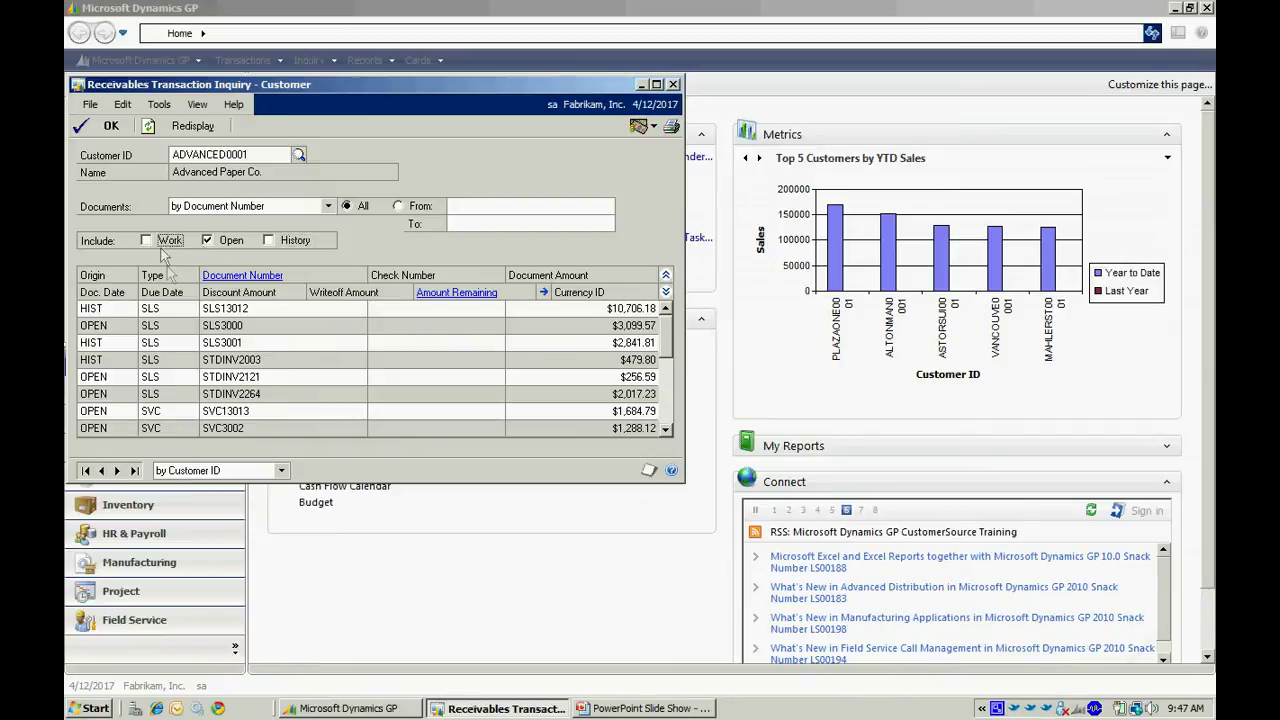
click(398, 206)
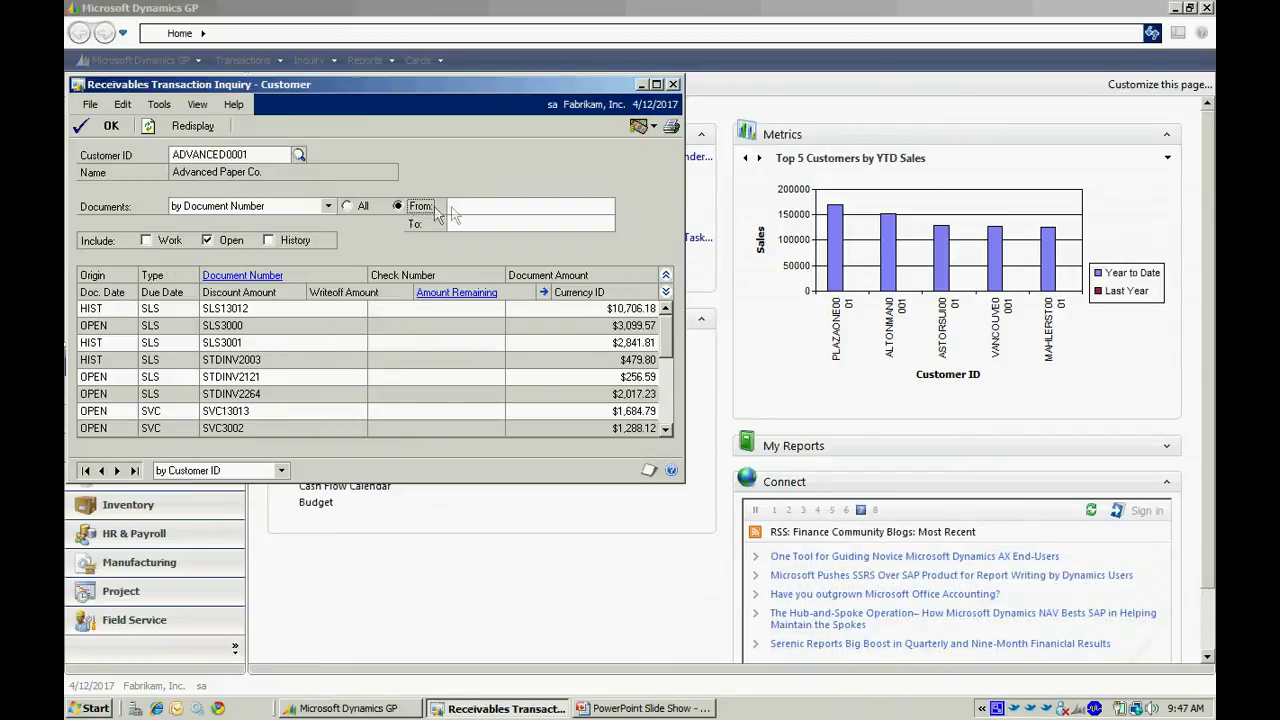
click(483, 212)
text(041217)
key(Tab)
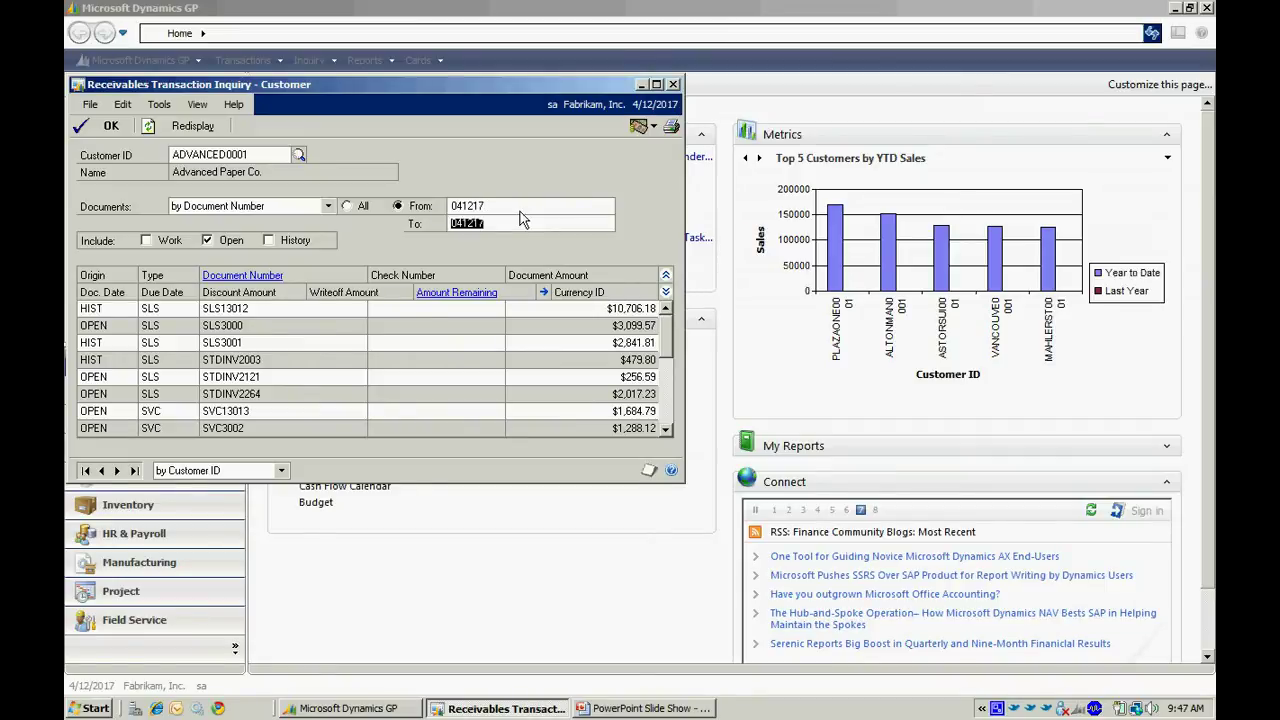
click(197, 130)
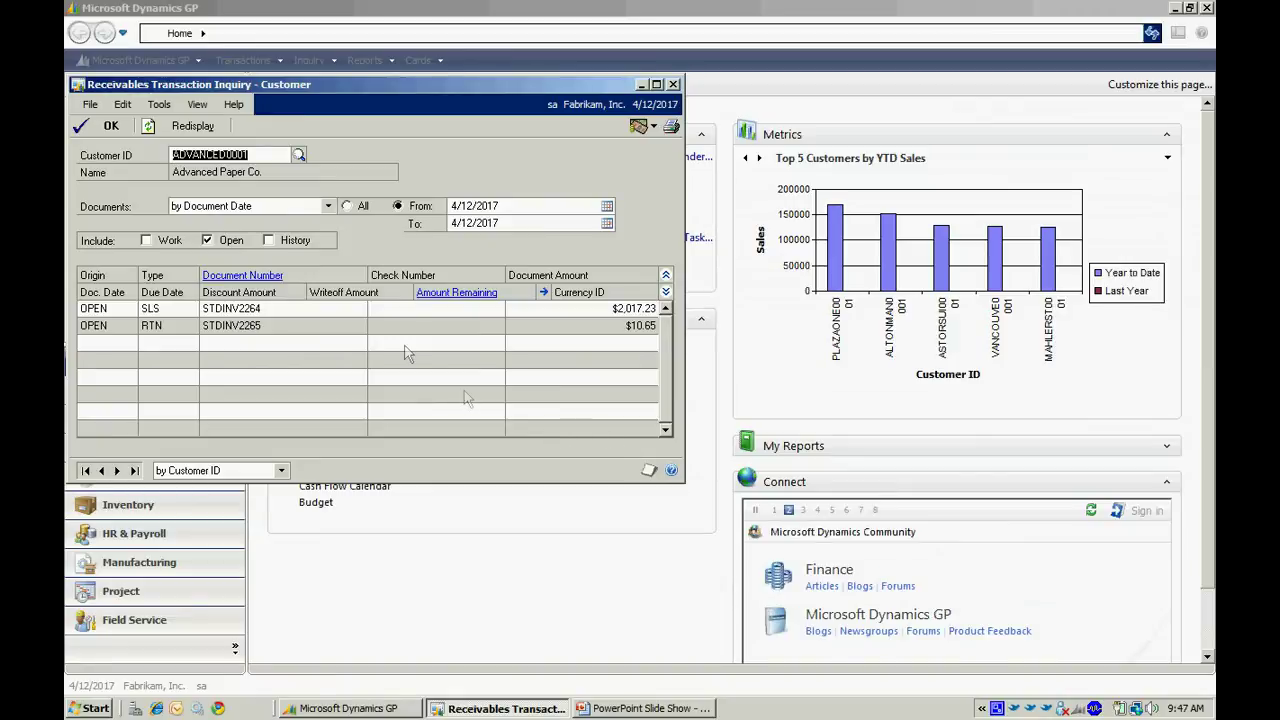
Review invoice STDINV2264's details and source order, then open return STDINV2265's details.
click(291, 313)
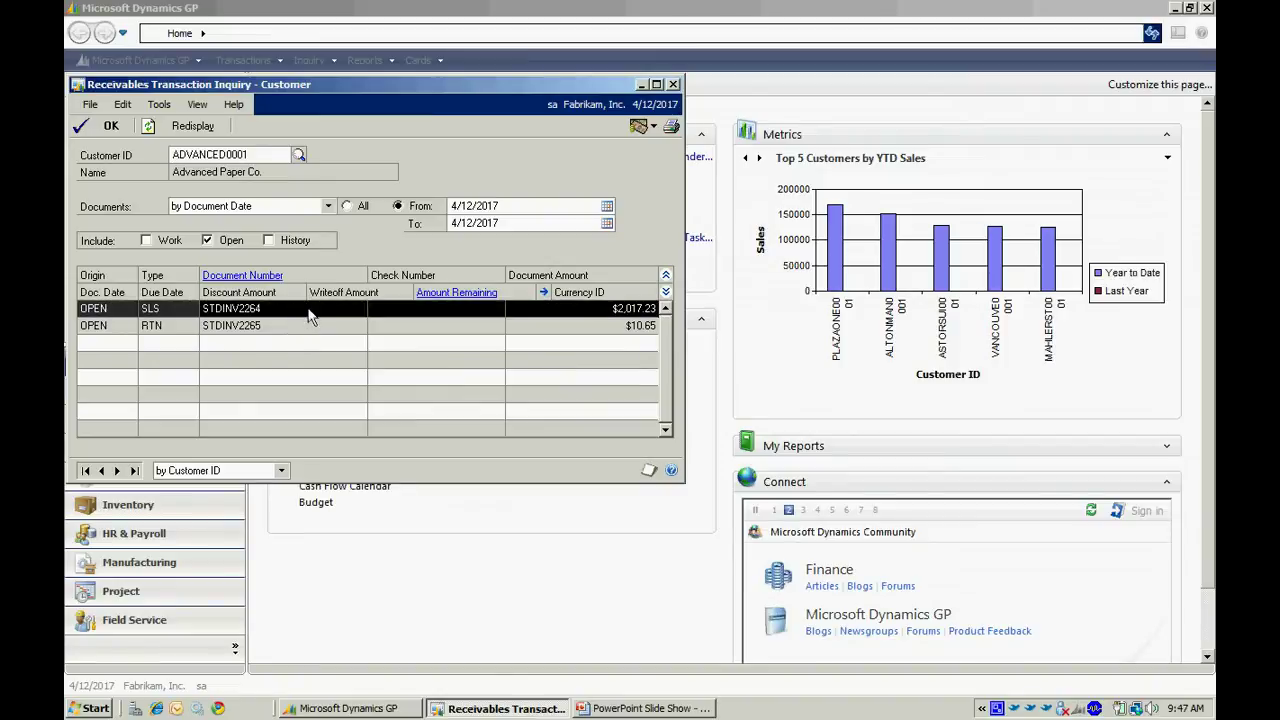
click(256, 277)
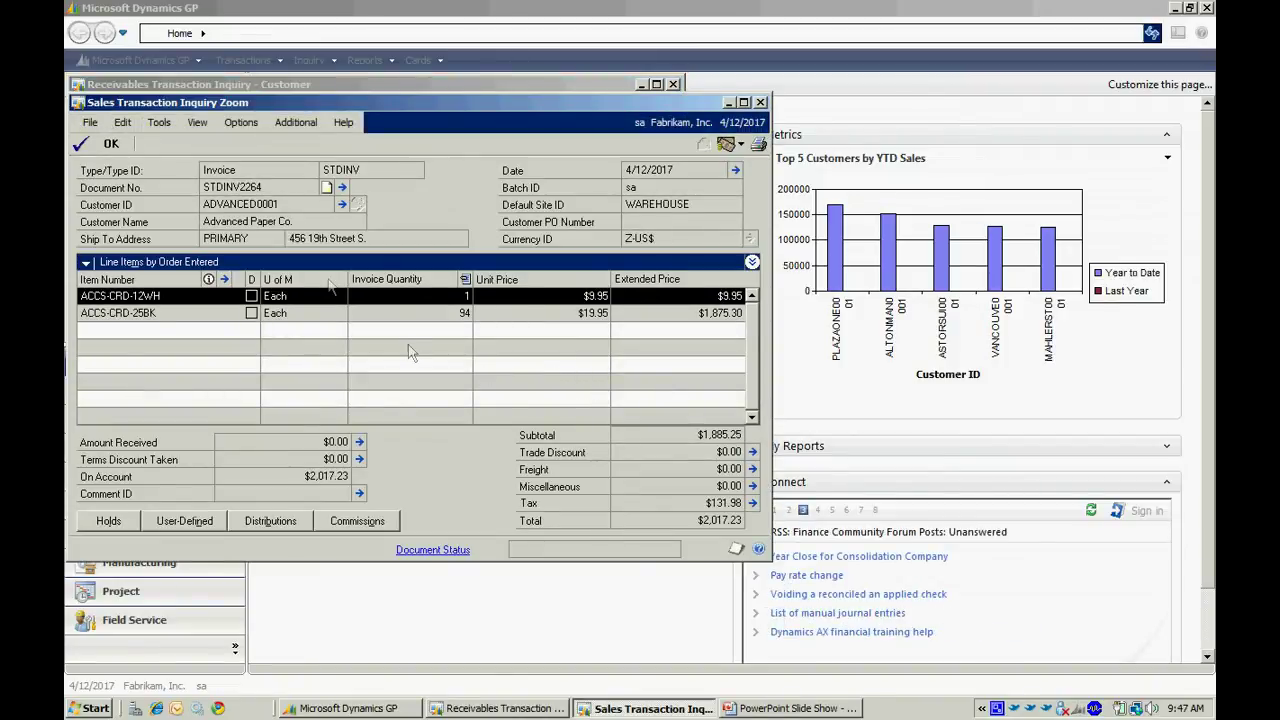
click(344, 189)
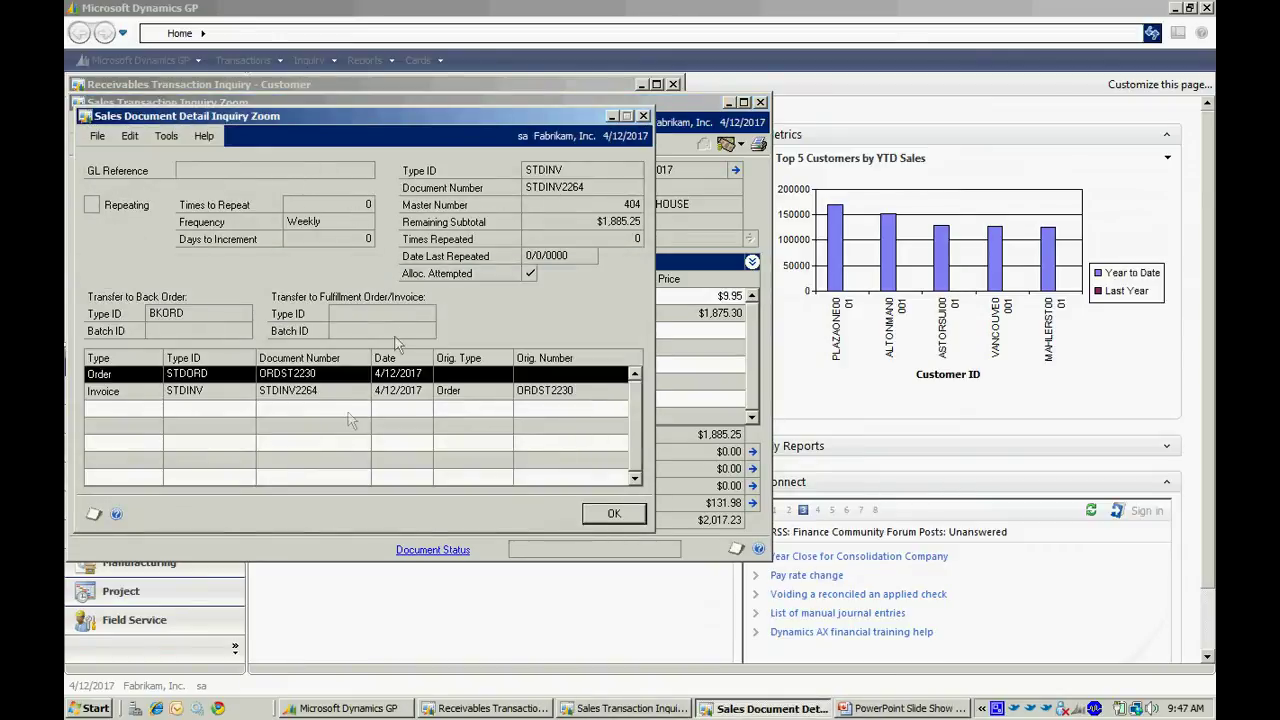
click(614, 513)
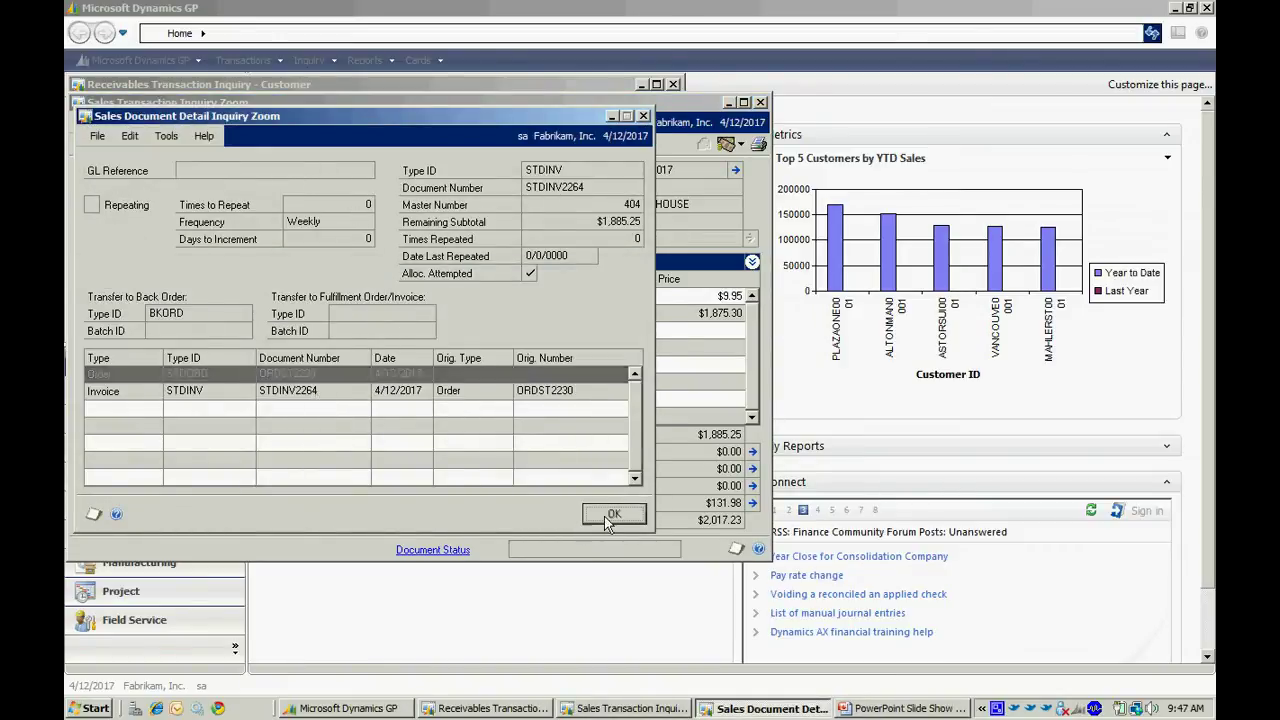
click(760, 102)
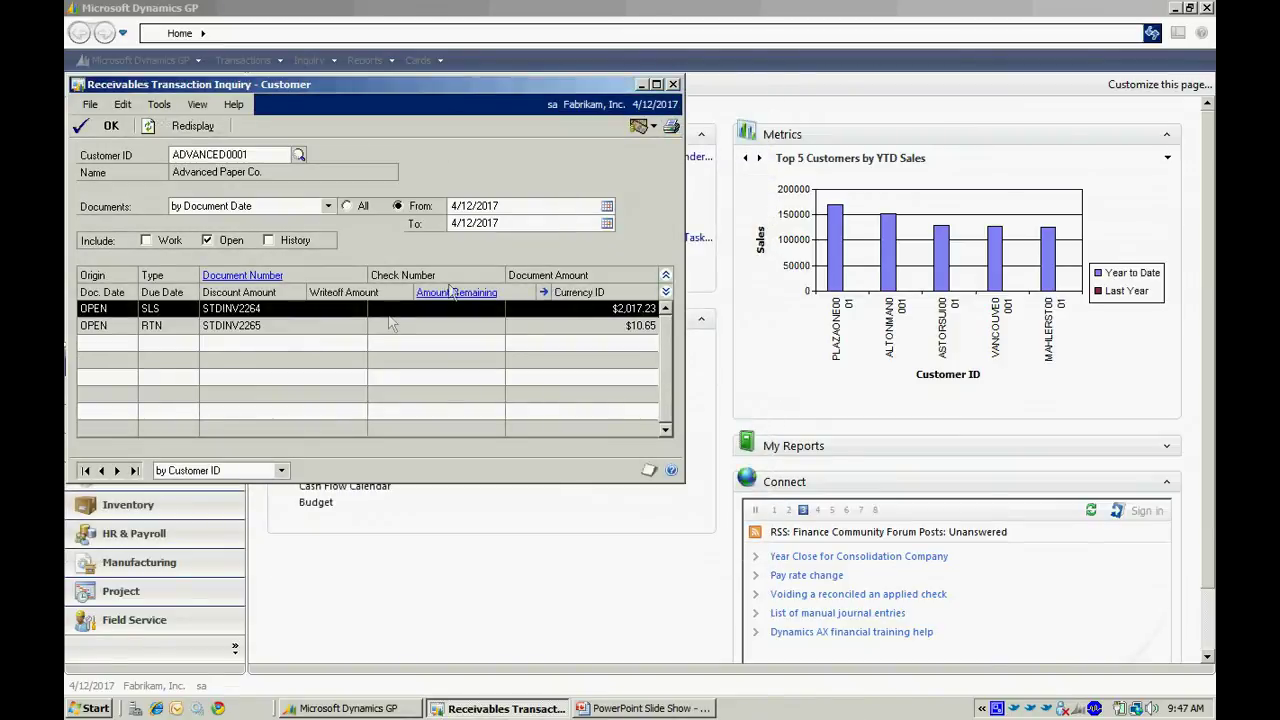
click(340, 326)
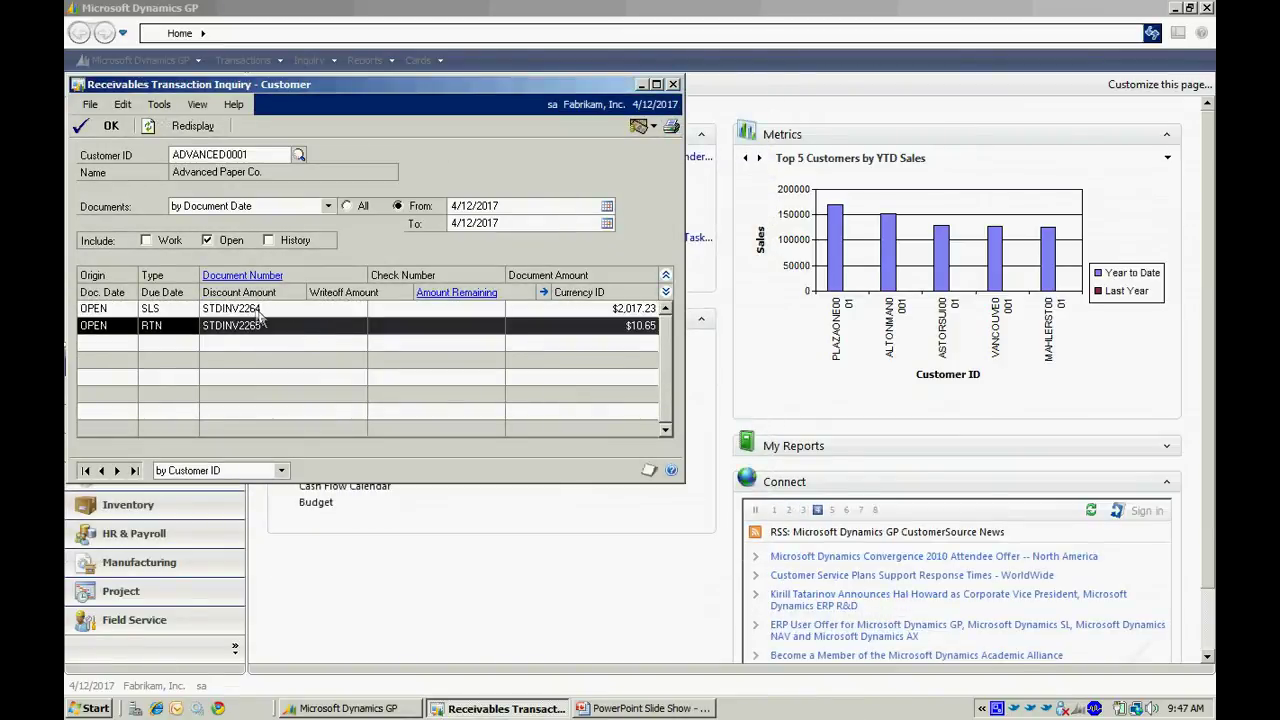
click(242, 276)
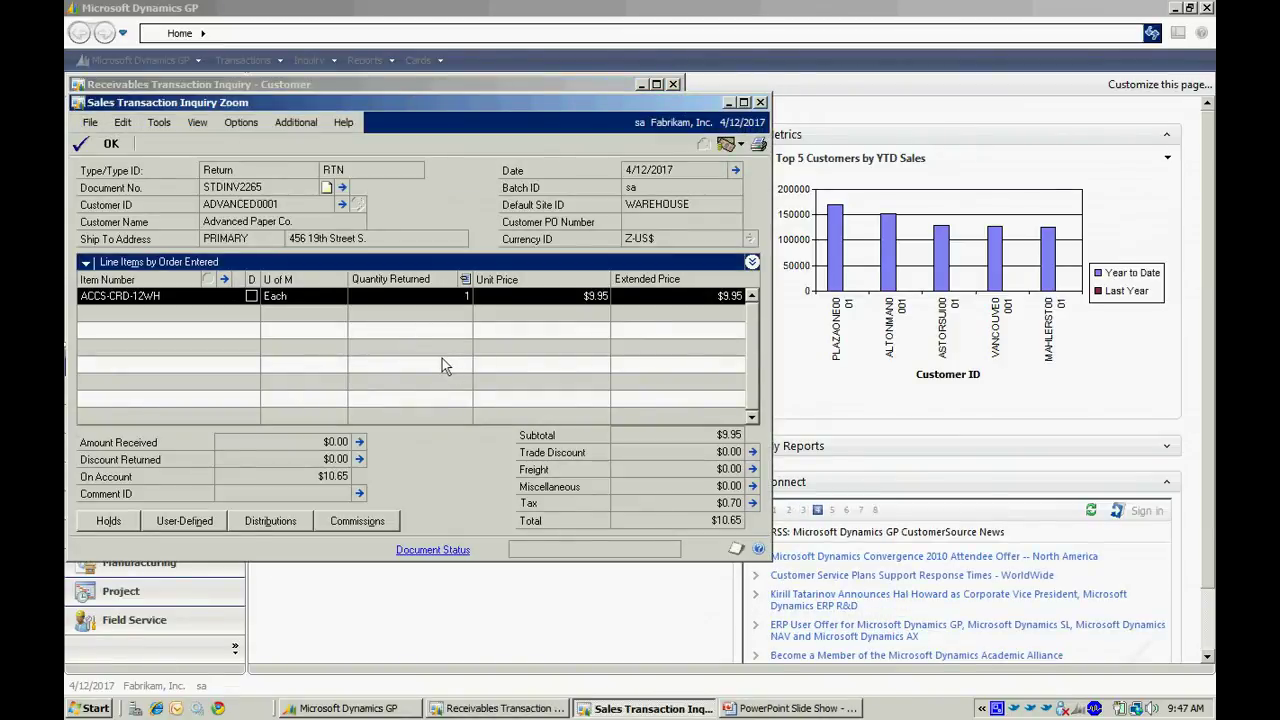